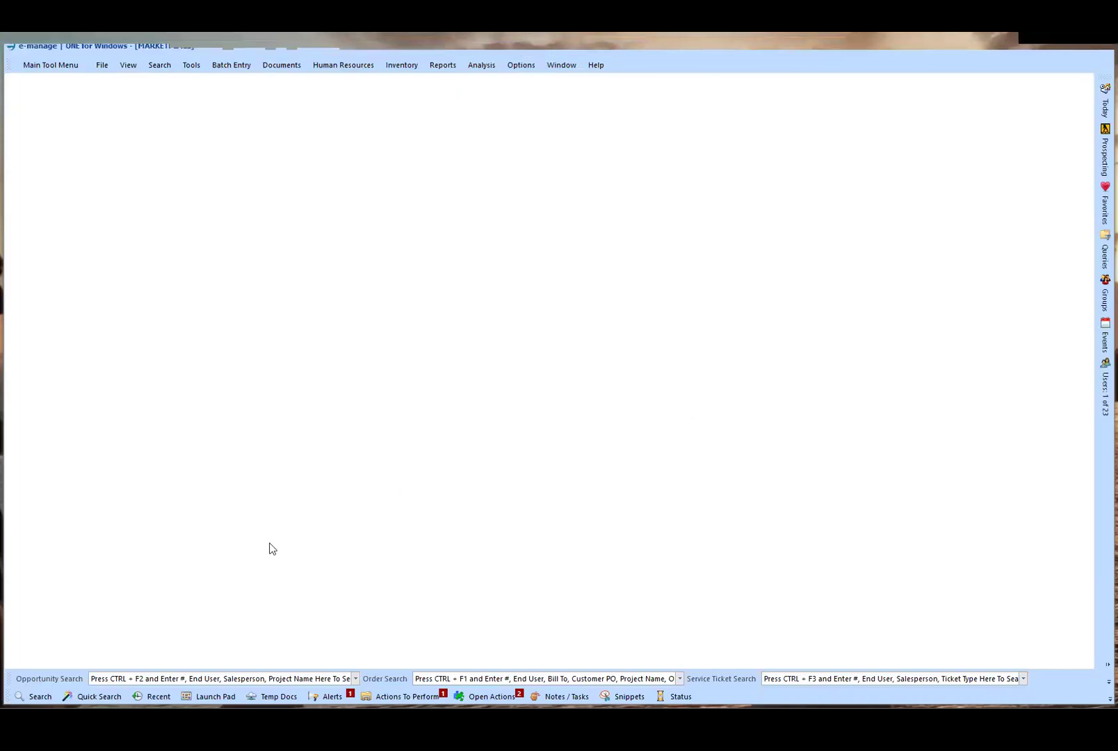
# Search company locations for ESPLA and select the Esplanade Office record
pyautogui.click(35, 696)
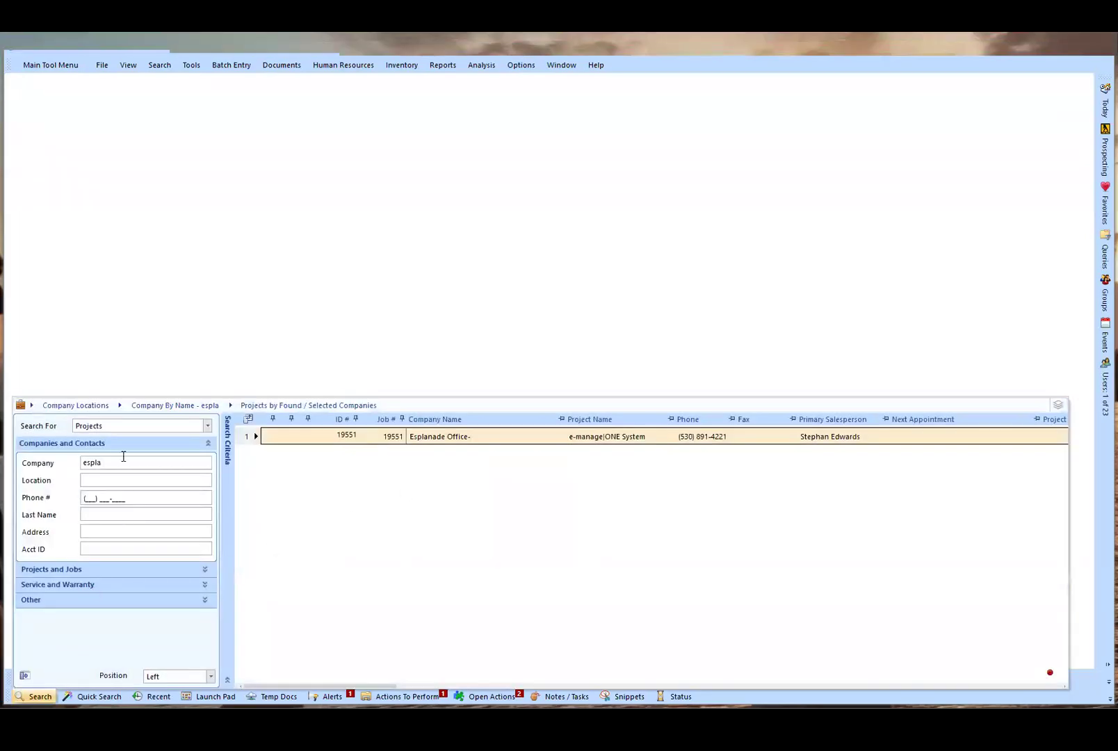
pyautogui.write('ESPLA')
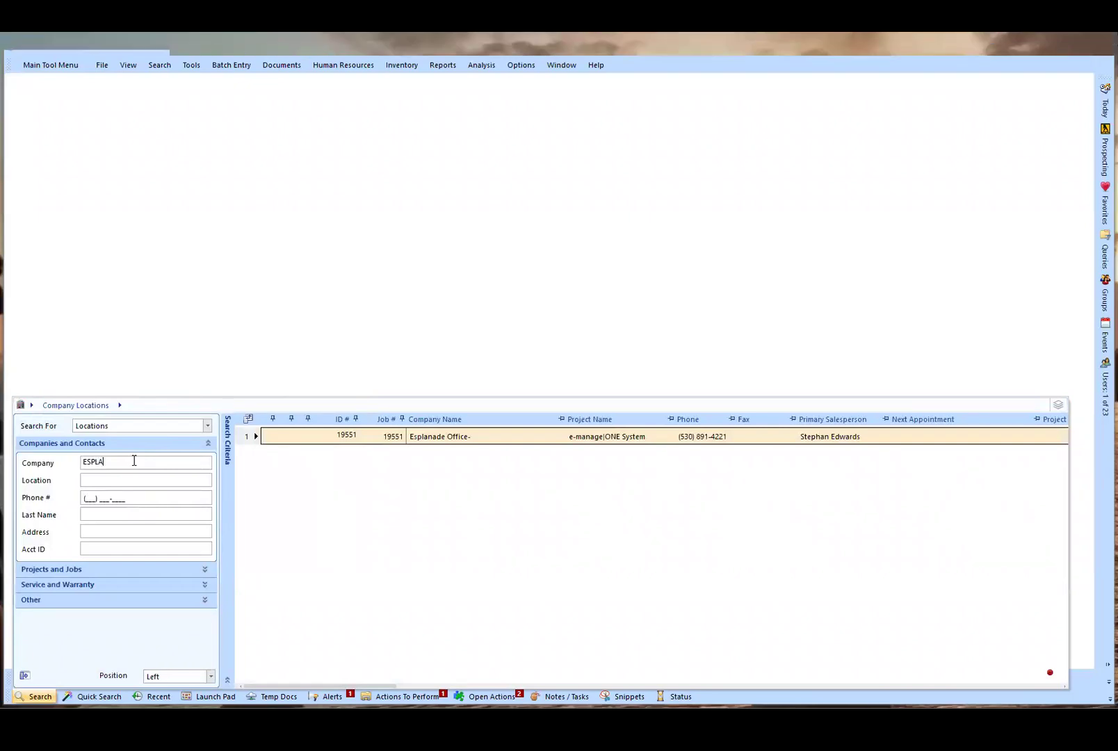
pyautogui.press('Return')
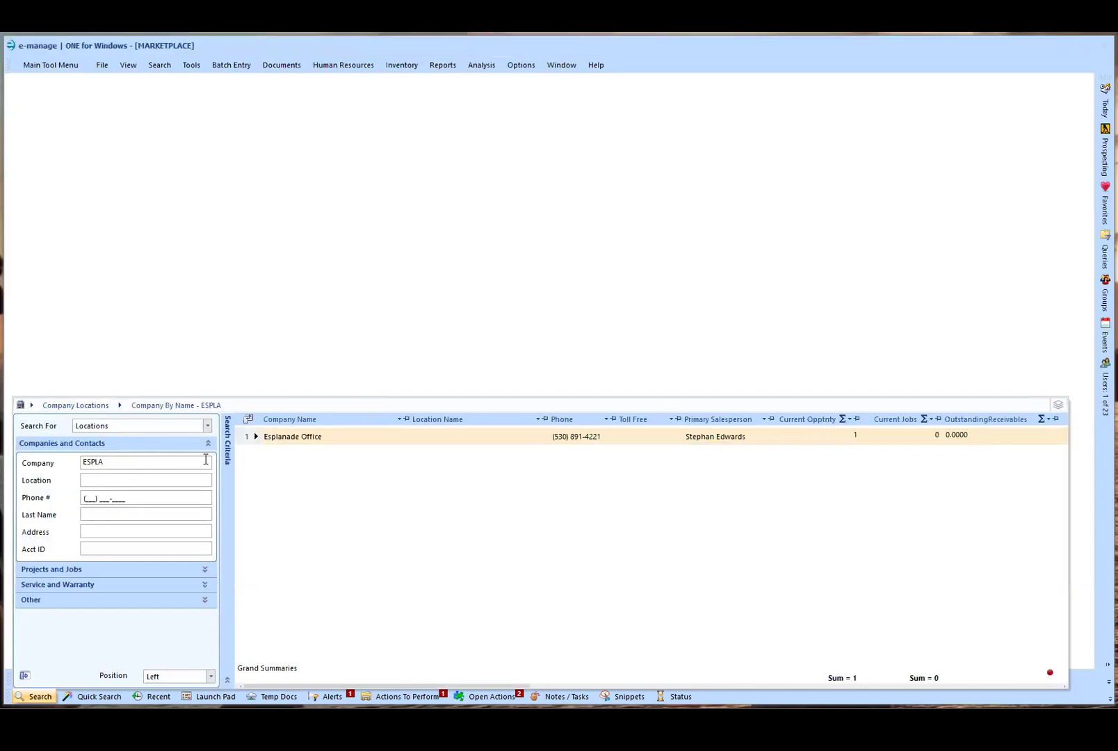
pyautogui.click(244, 445)
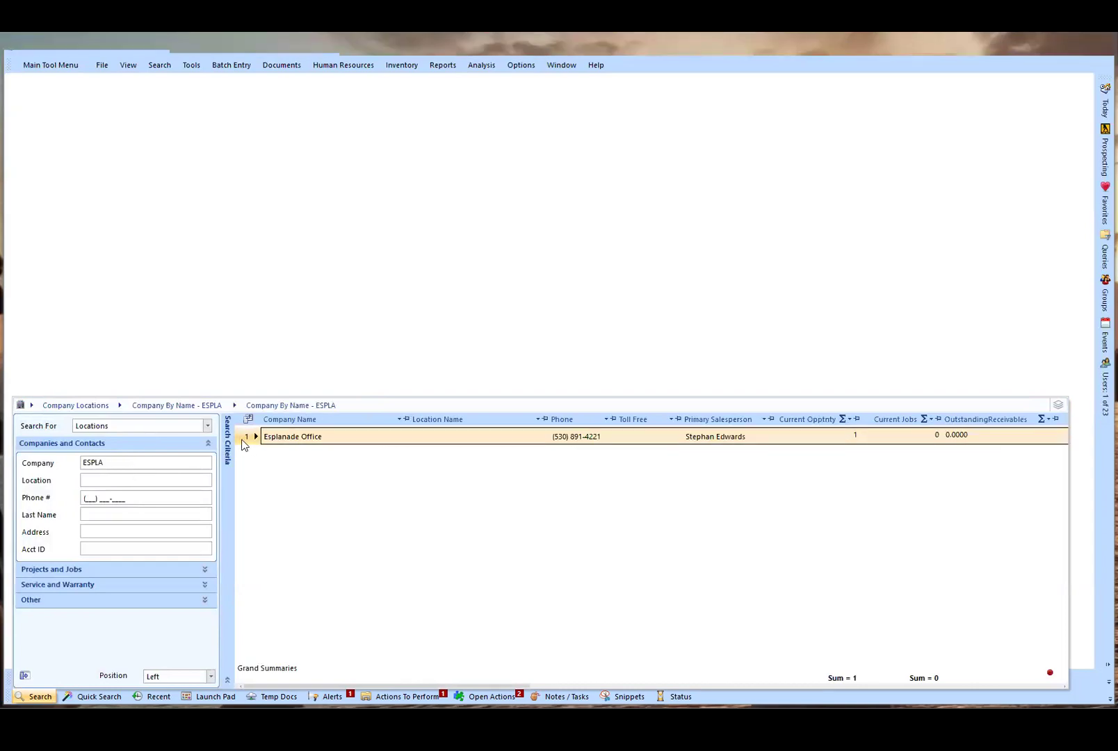
# Examine the actions available for the Esplanade Office location, including those for creating serviceable items and service contracts
pyautogui.click(207, 426)
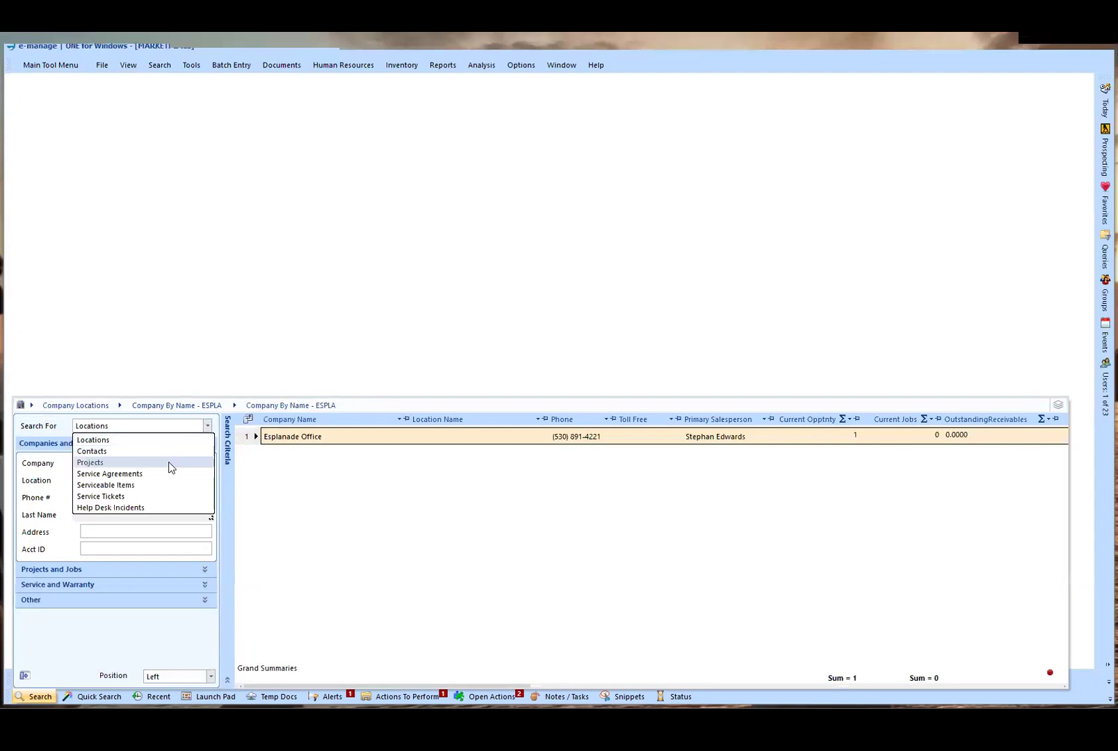
pyautogui.click(241, 436)
pyautogui.rightClick(242, 437)
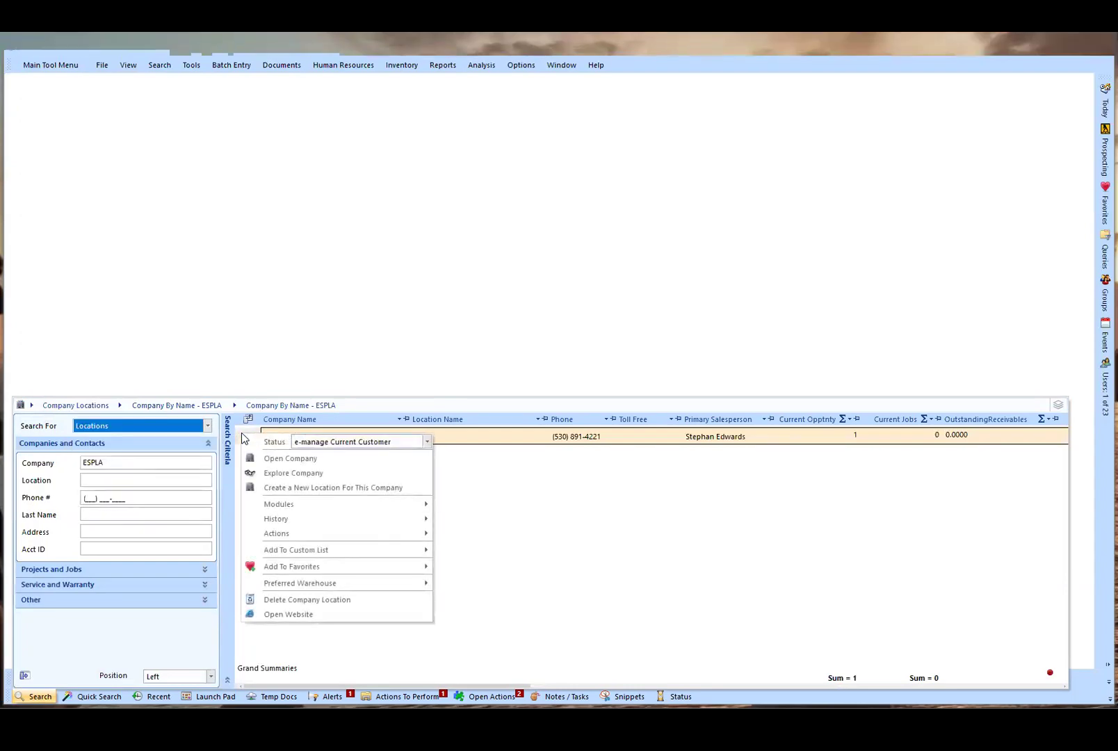
pyautogui.moveTo(259, 534)
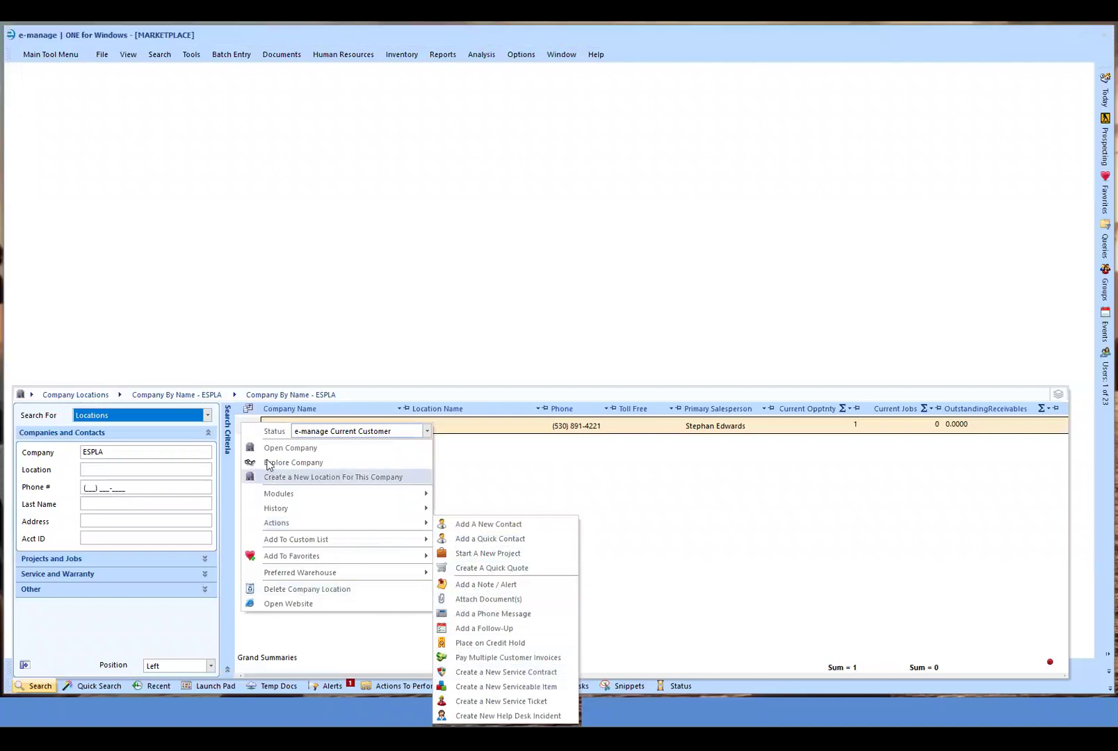
pyautogui.click(239, 437)
pyautogui.click(308, 443)
# Switch the search to Projects to list the projects of Esplanade Office
pyautogui.click(132, 426)
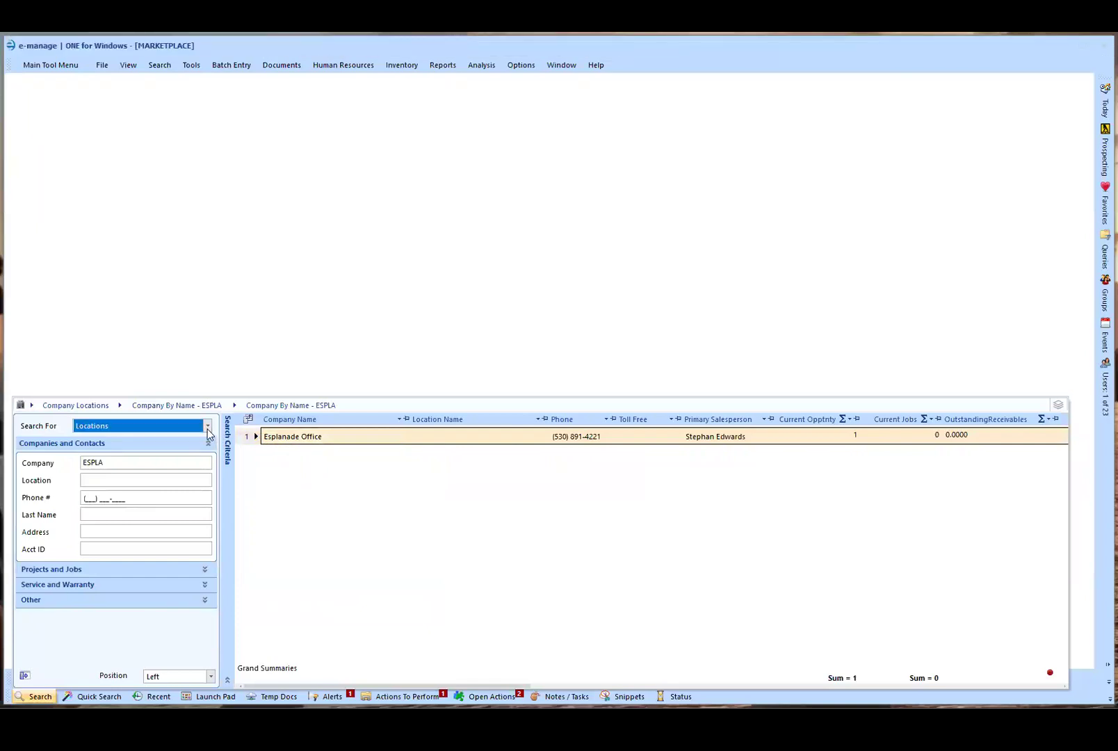
pyautogui.click(127, 462)
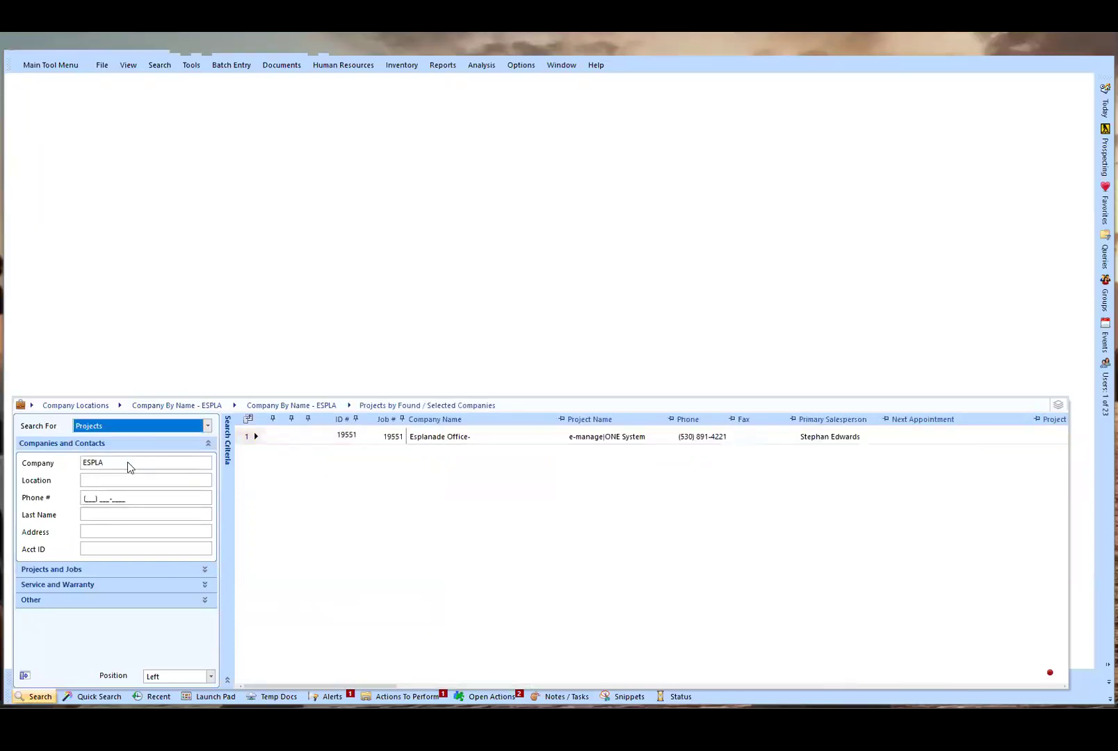
pyautogui.click(244, 443)
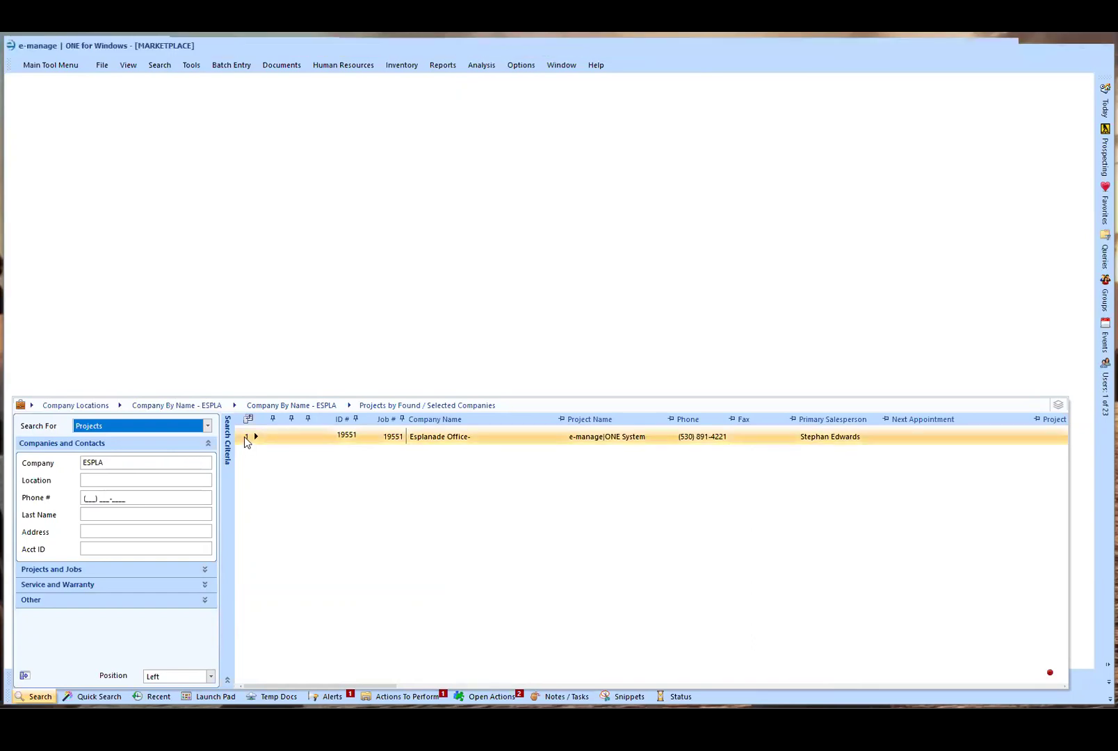
# Examine the actions available for the Esplanade Office project e-manage|ONE System, including creating a serviceable item
pyautogui.click(245, 440)
pyautogui.rightClick(246, 443)
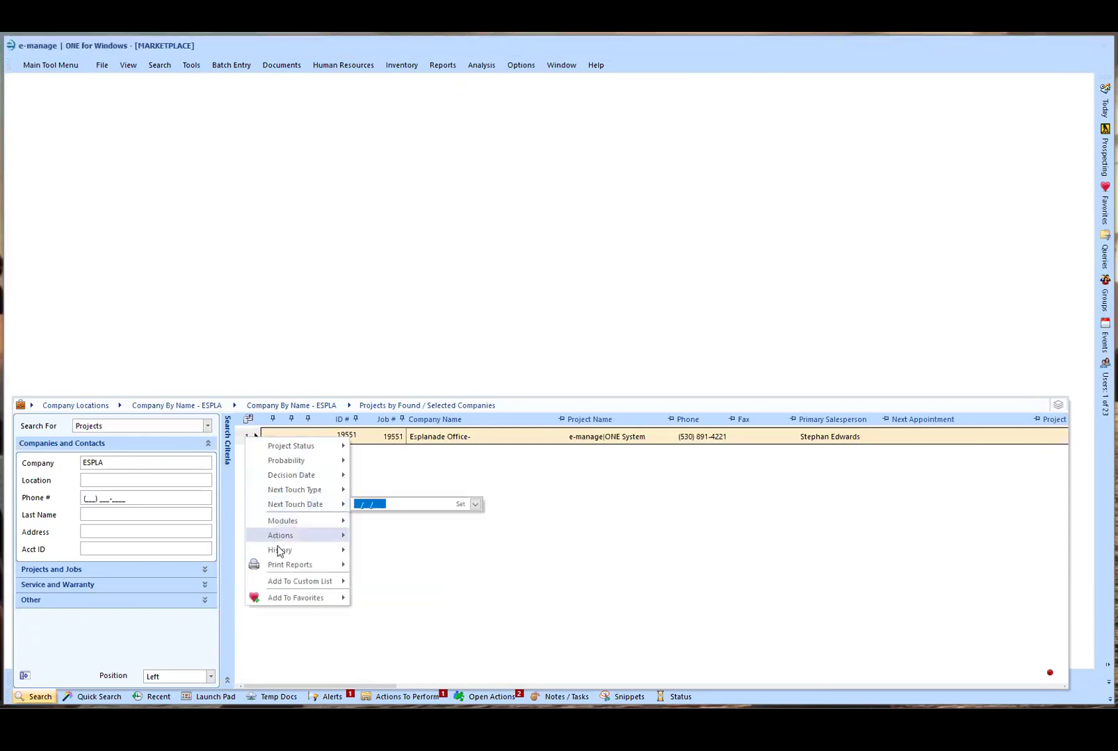
pyautogui.moveTo(288, 544)
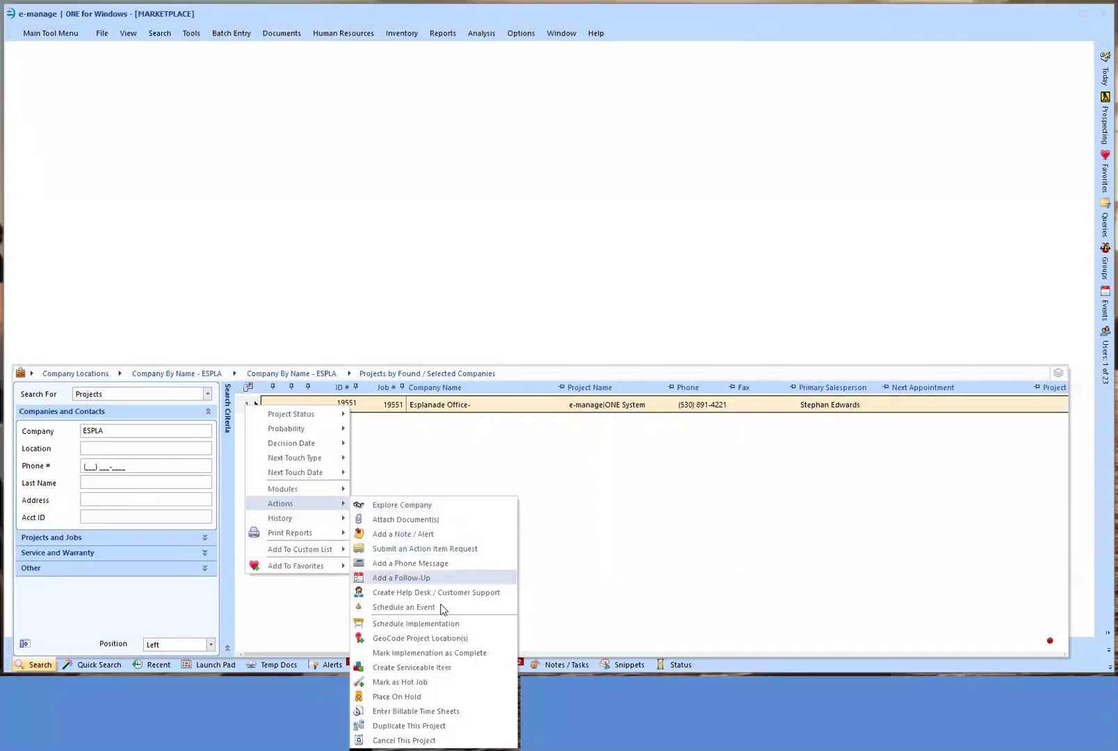
pyautogui.click(243, 404)
# Open the e-manage|ONE System project and view its end user's company record with the default bill-to contact
pyautogui.doubleClick(244, 438)
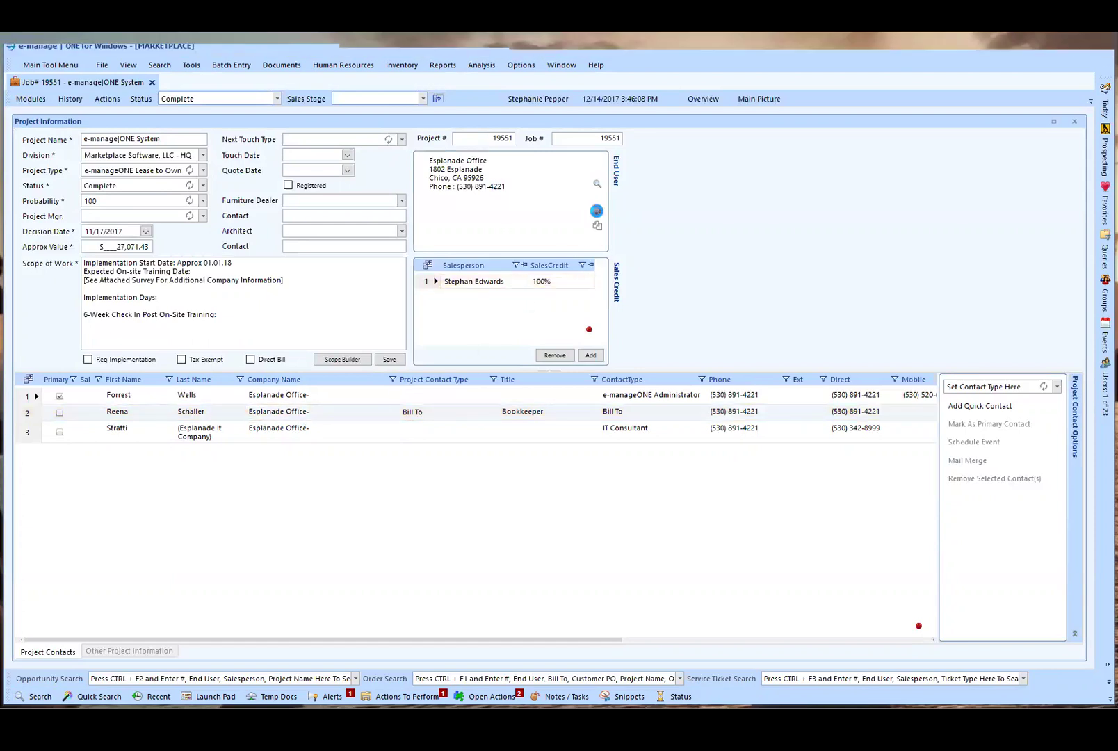
pyautogui.click(597, 211)
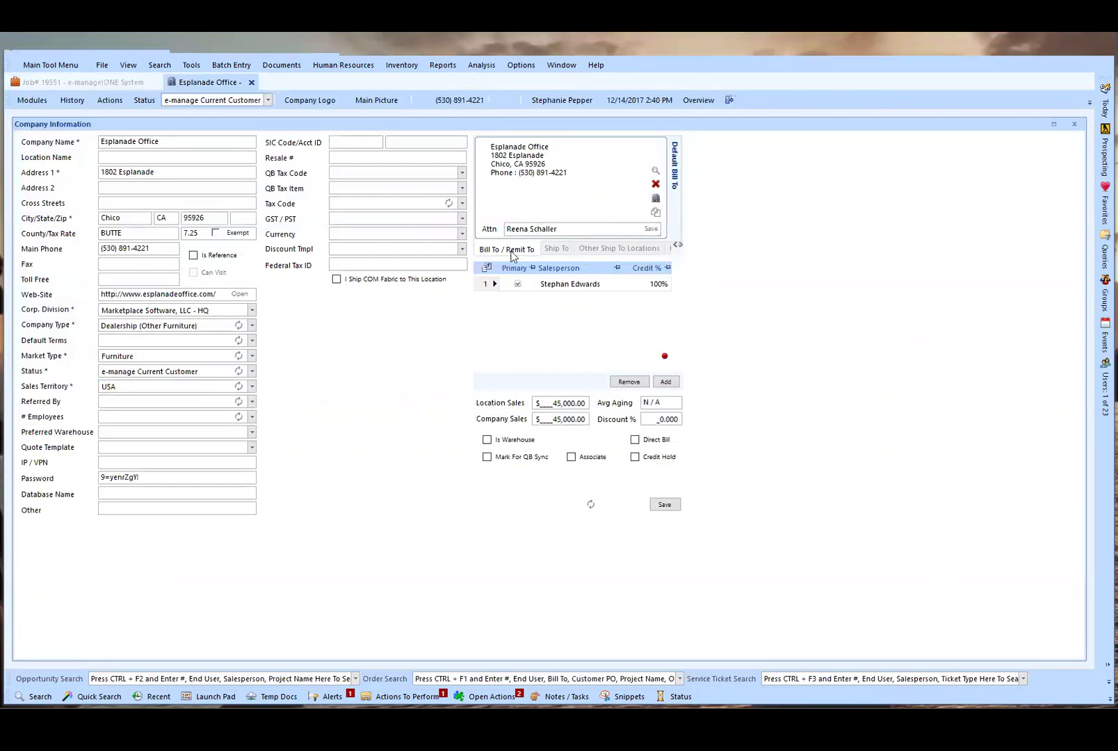
pyautogui.moveTo(581, 228); pyautogui.dragTo(502, 228)
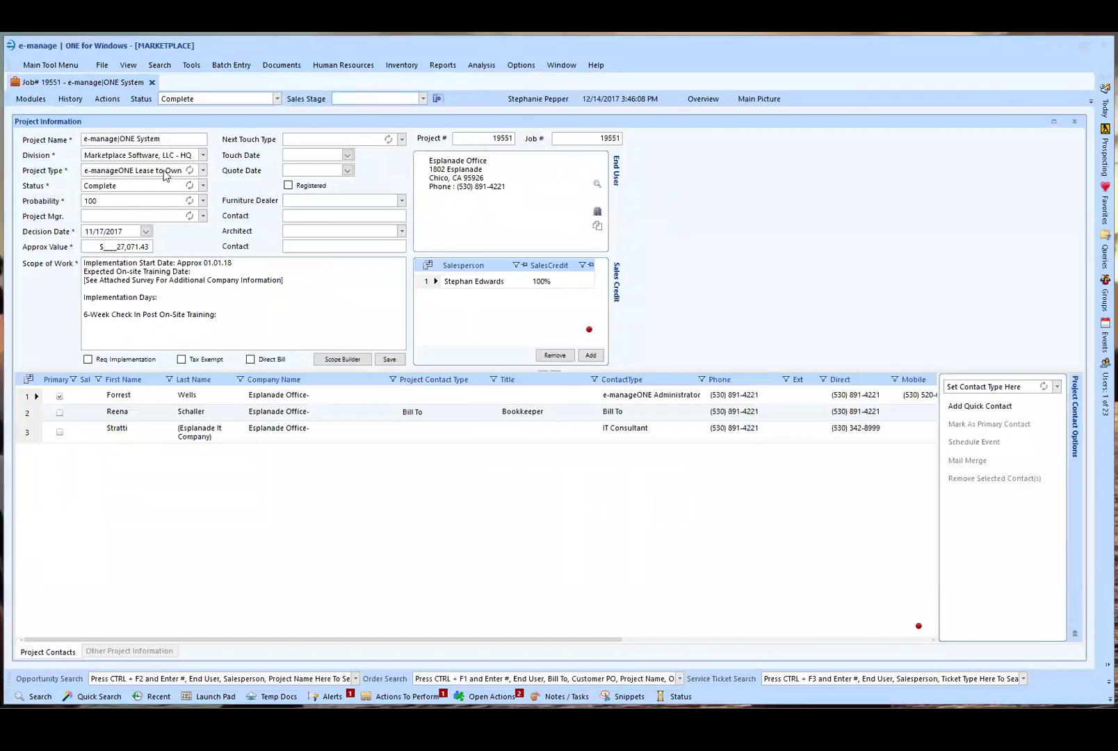
# Create a new serviceable item from the e-manage|ONE System project
pyautogui.click(105, 100)
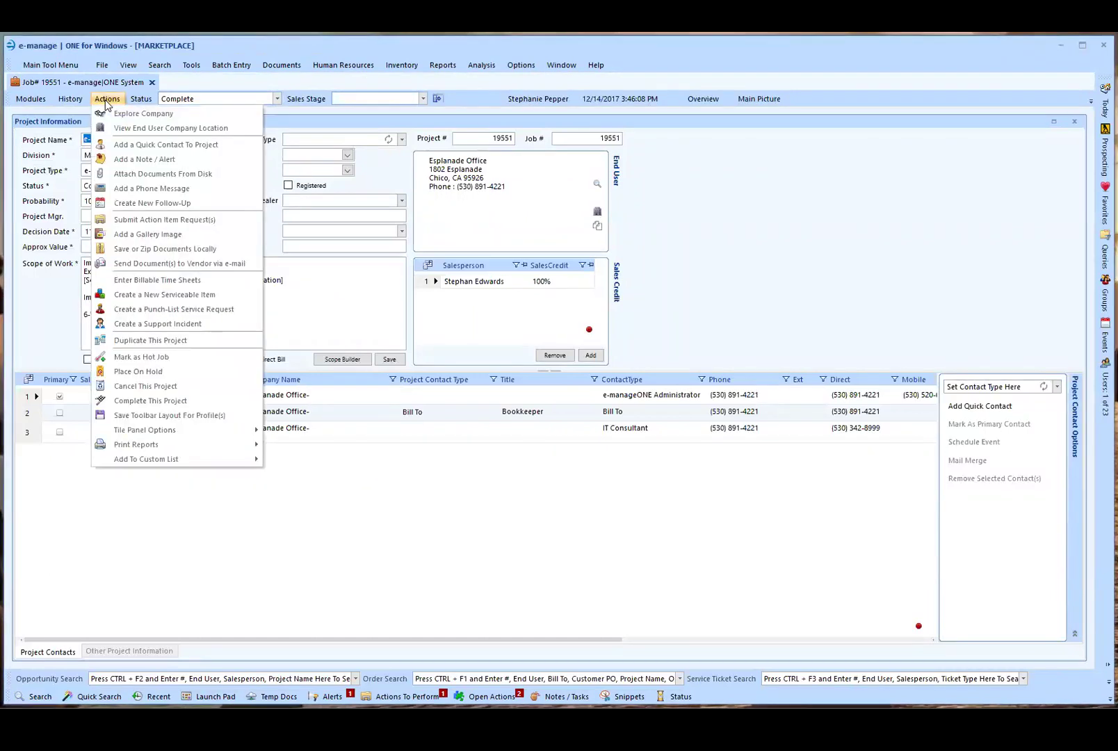
pyautogui.click(138, 295)
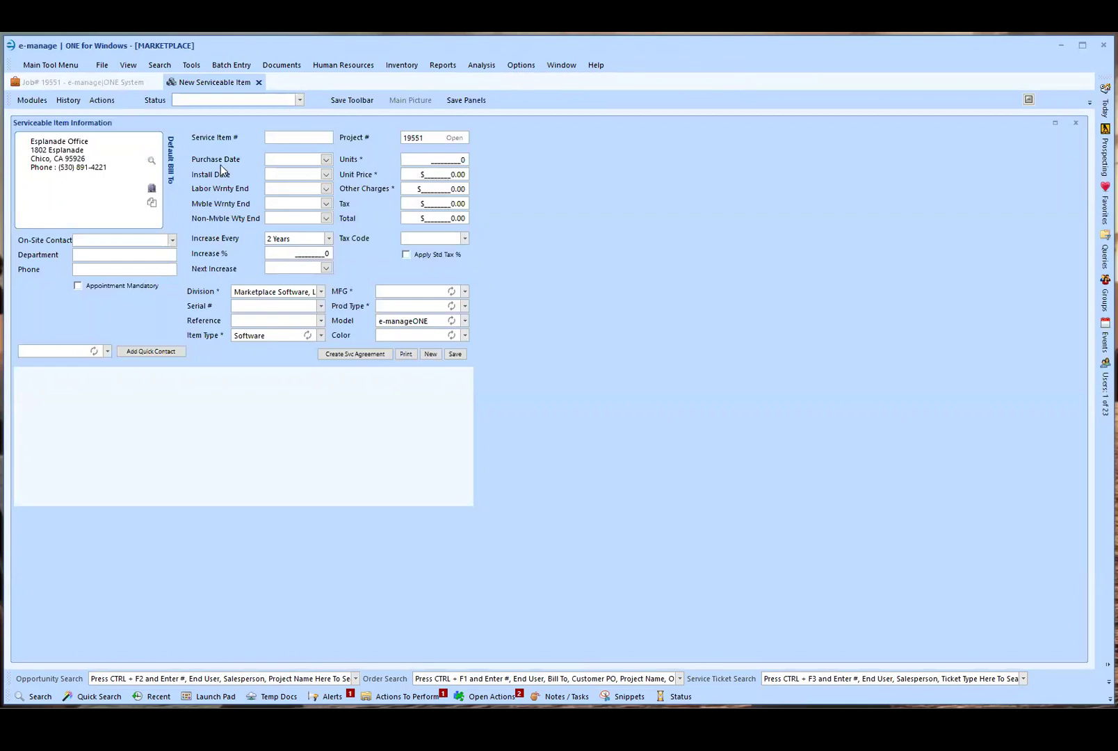
# Look up the job book date in the project's Order Entry module and return to the new serviceable item
pyautogui.click(104, 84)
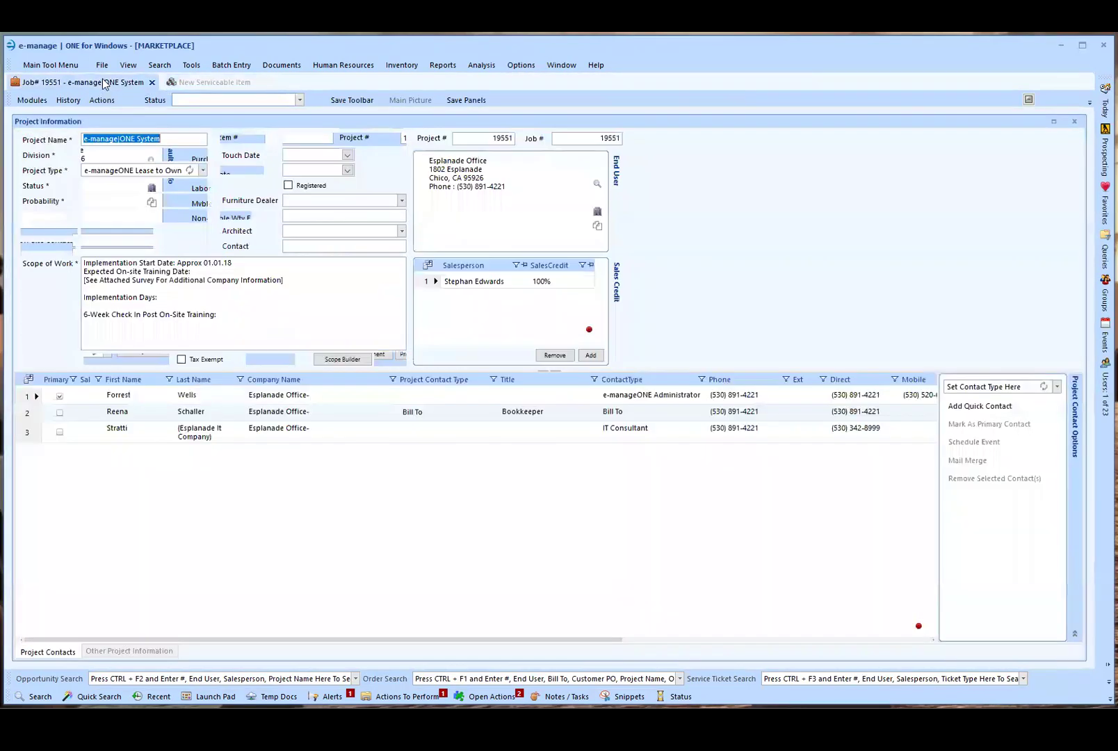
pyautogui.click(38, 100)
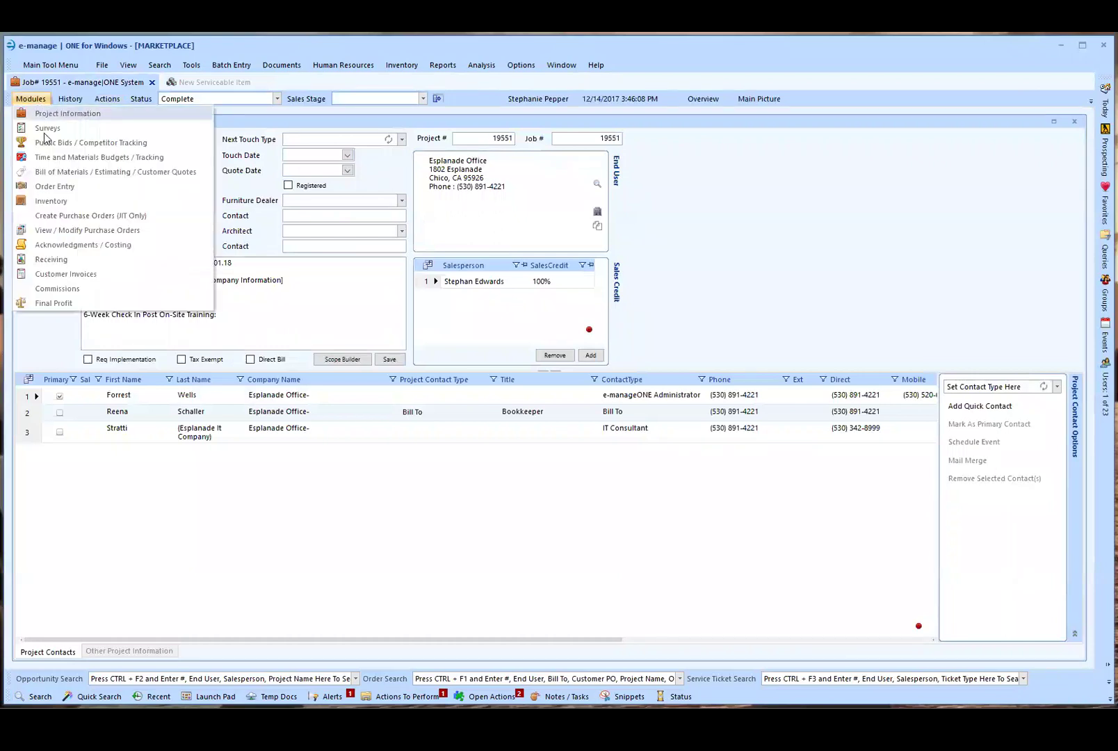
pyautogui.click(41, 187)
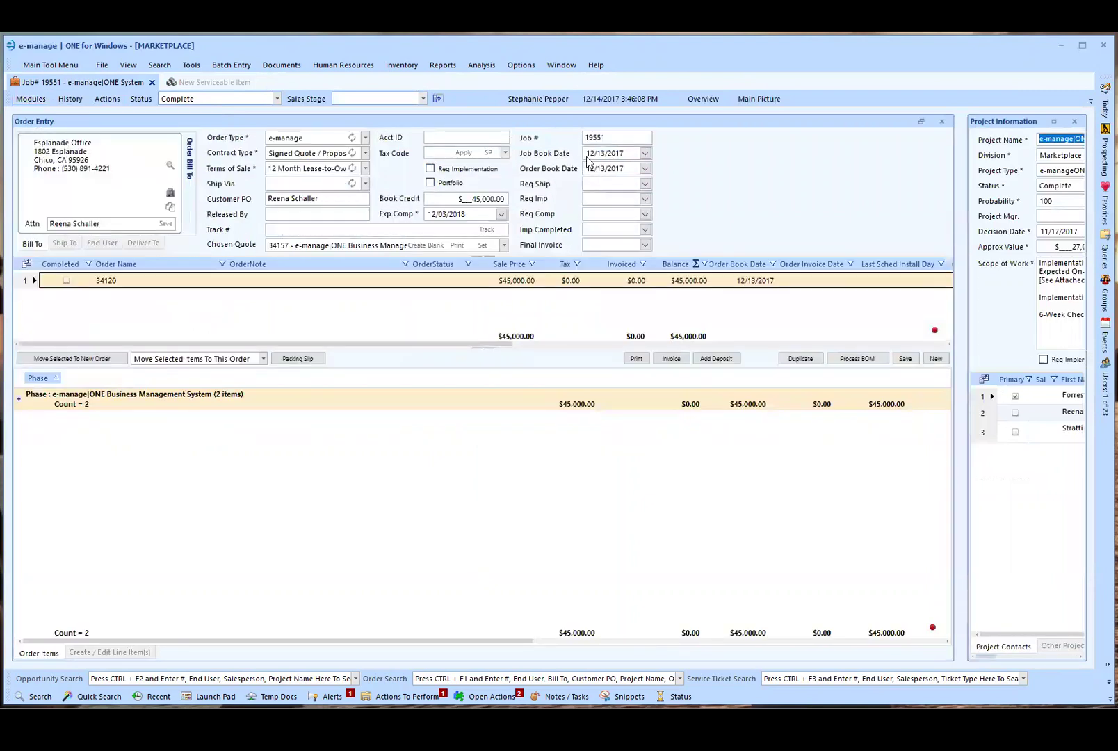
pyautogui.click(202, 83)
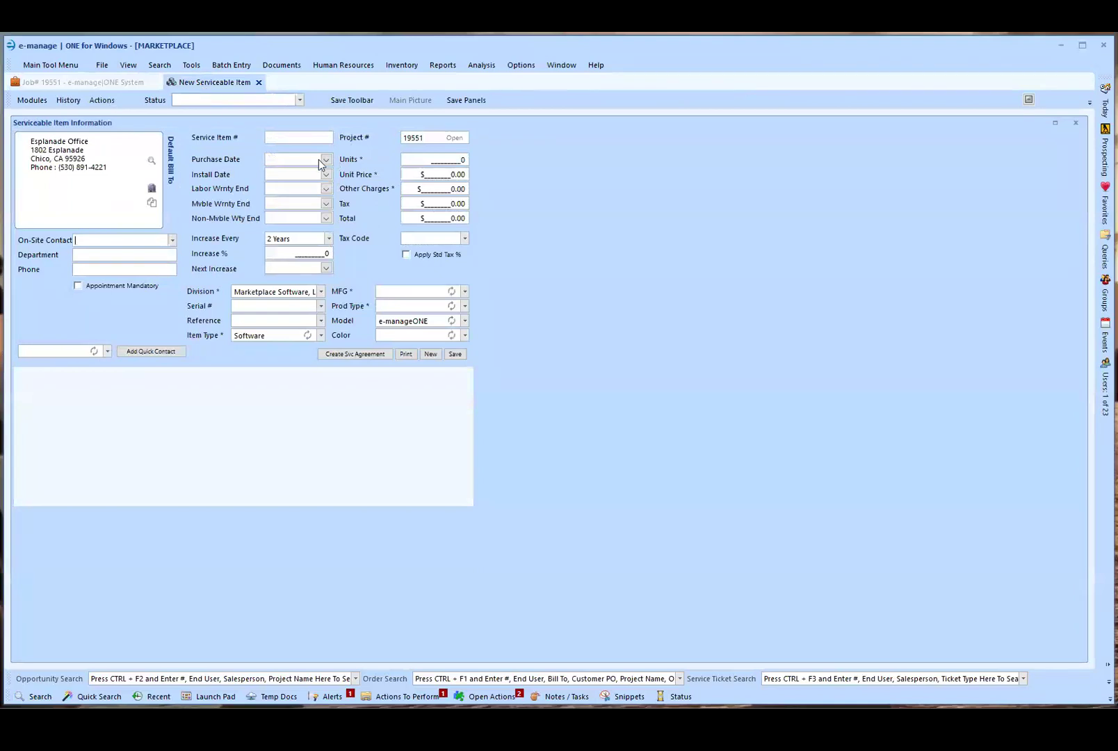
# Set the serviceable item's purchase date and install date to 12/13/2017
pyautogui.click(314, 159)
pyautogui.write('12/13/2017')
pyautogui.press('Tab')
pyautogui.write('1213')
pyautogui.write('2017')
pyautogui.press('Tab')
pyautogui.press('Tab')
pyautogui.press('Tab')
pyautogui.press('Tab')
pyautogui.press('Tab')
pyautogui.press('Tab')
pyautogui.press('Tab')
pyautogui.press('Tab')
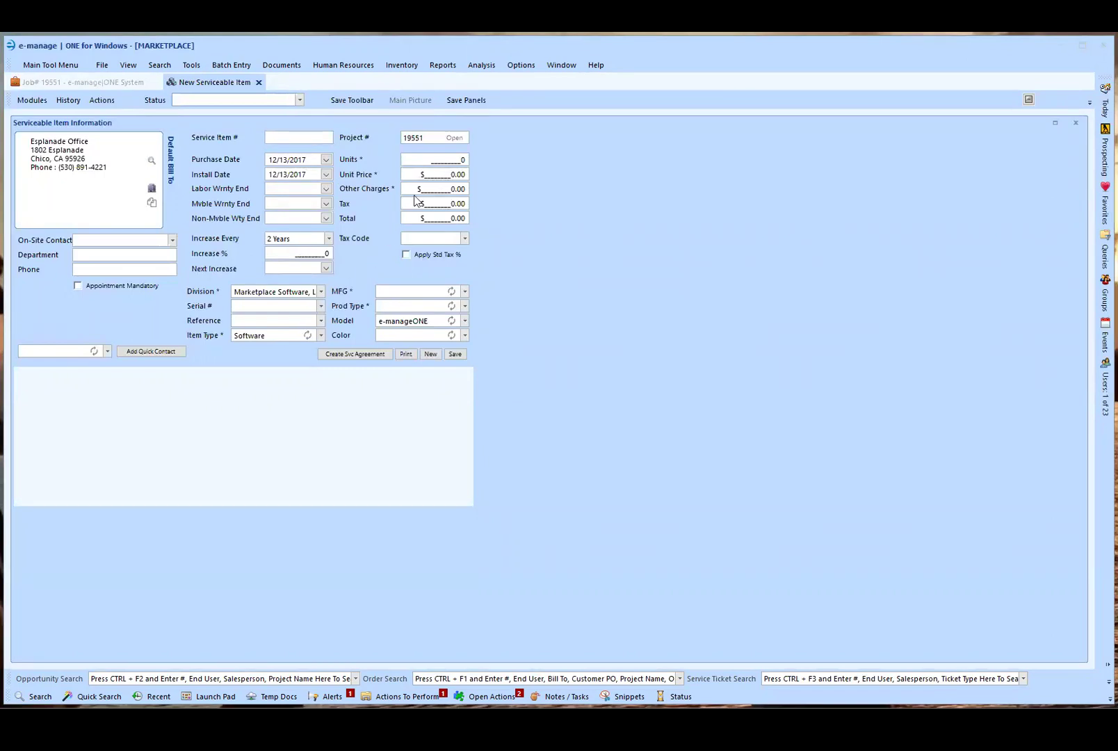
# Set the serviceable item's units to 11 and its unit price to $380.00
pyautogui.moveTo(445, 160); pyautogui.dragTo(518, 168)
pyautogui.write('11')
pyautogui.press('Tab')
pyautogui.write('380')
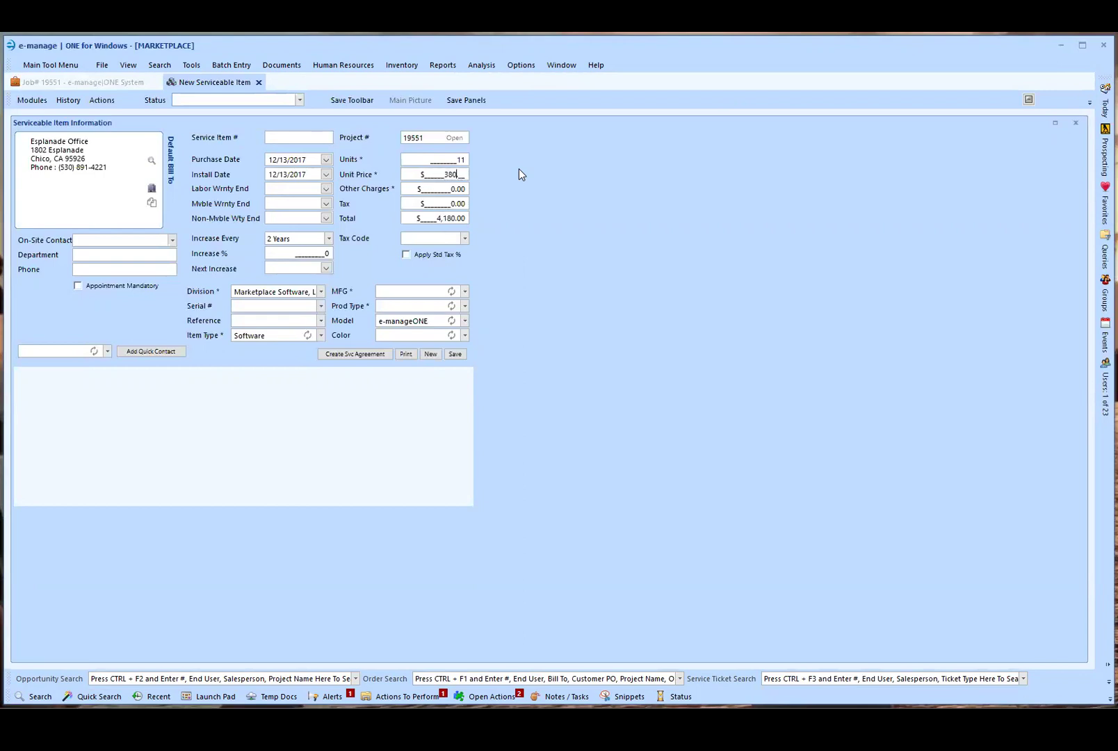
pyautogui.press('Tab')
pyautogui.press('Tab')
pyautogui.press('Tab')
pyautogui.press('Tab')
pyautogui.press('Tab')
pyautogui.press('Tab')
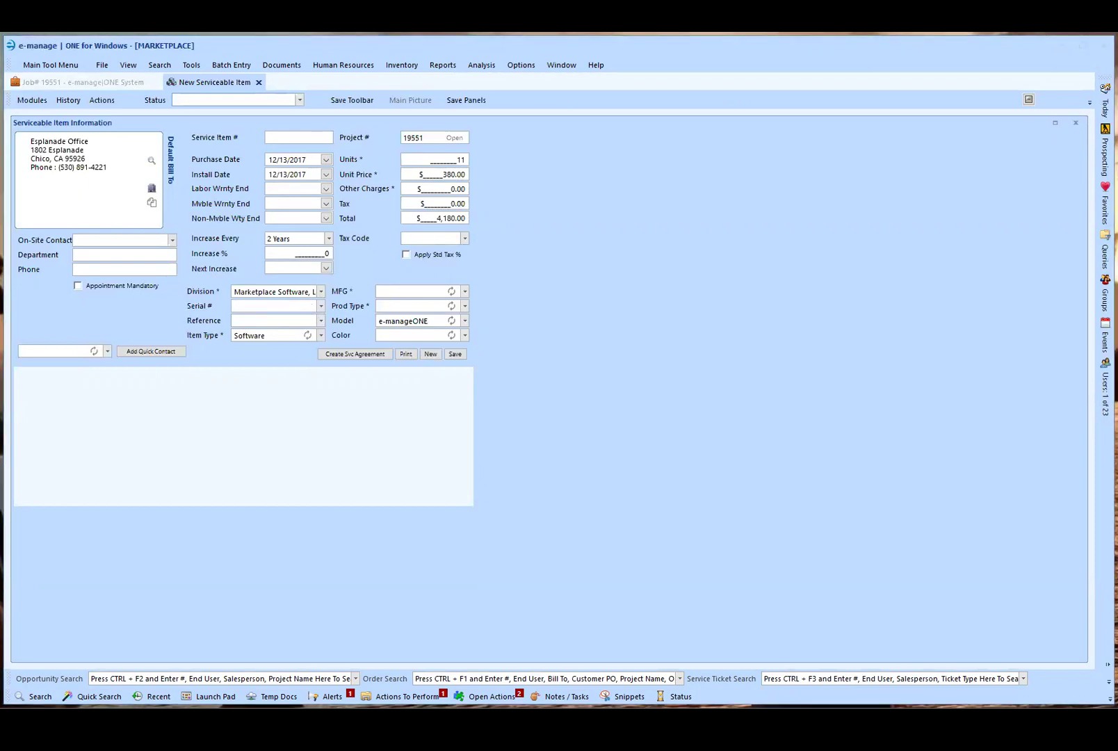
# Paste the software's serial key into the serviceable item's serial number and leave the reference blank
pyautogui.click(253, 310)
pyautogui.hotkey('ctrl', 'v')
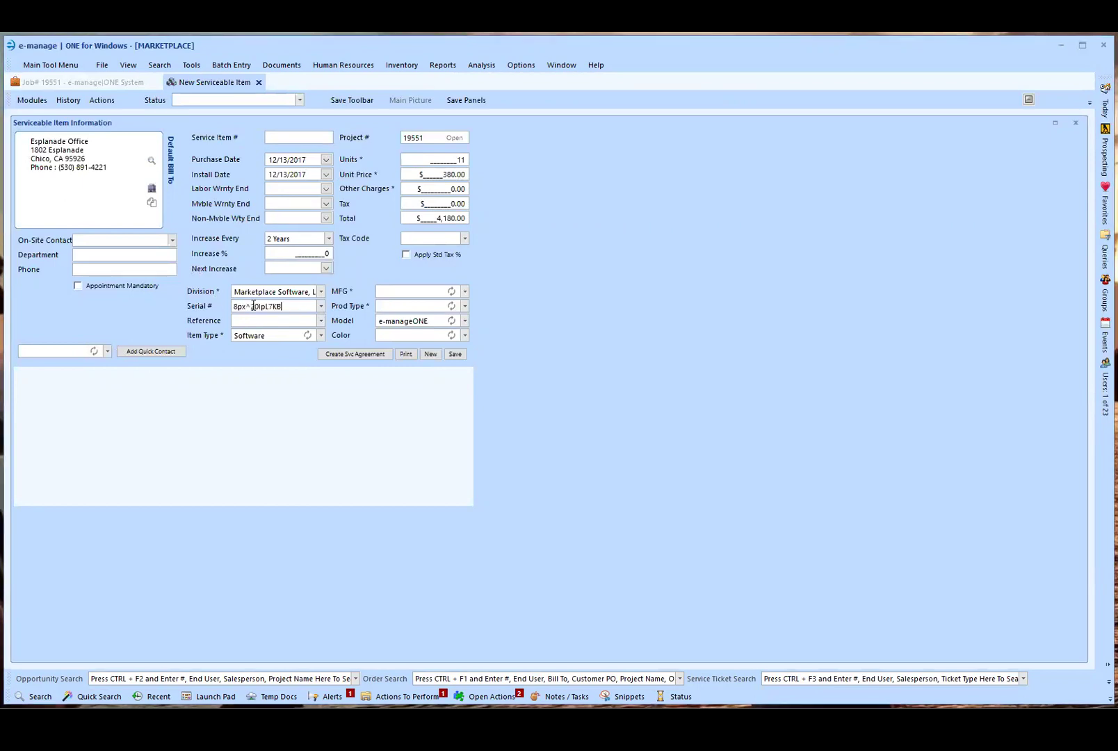
pyautogui.click(321, 321)
pyautogui.click(318, 321)
# Set the manufacturer to Marketplace Software, LLC - HQ and the product type to the e-manageONE software option
pyautogui.write('marke')
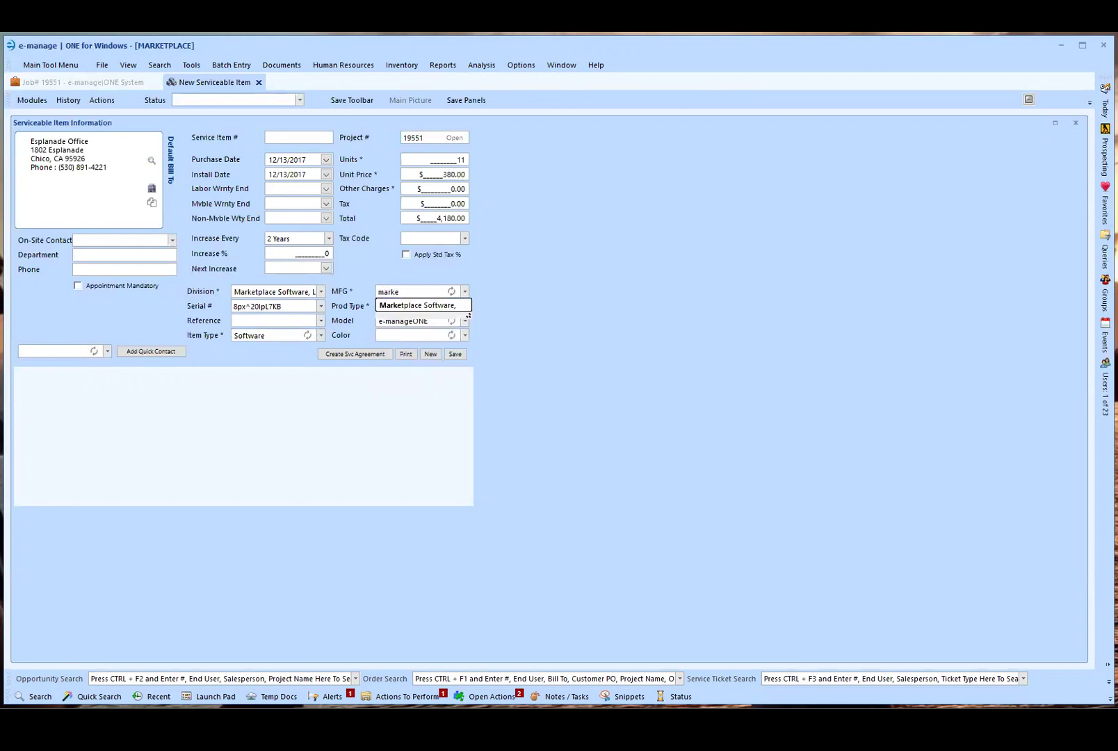
pyautogui.click(422, 308)
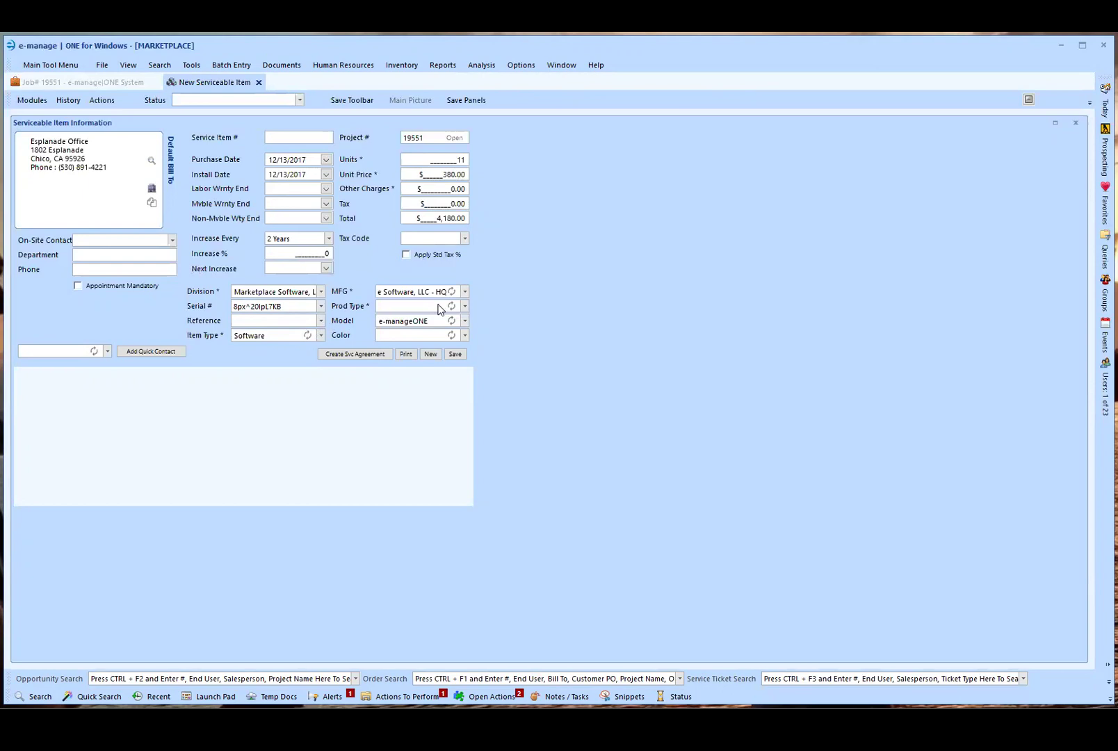
pyautogui.click(465, 307)
pyautogui.click(407, 322)
# Assign the company's e-manageONE administrator as the on-site contact and save the serviceable item
pyautogui.click(172, 241)
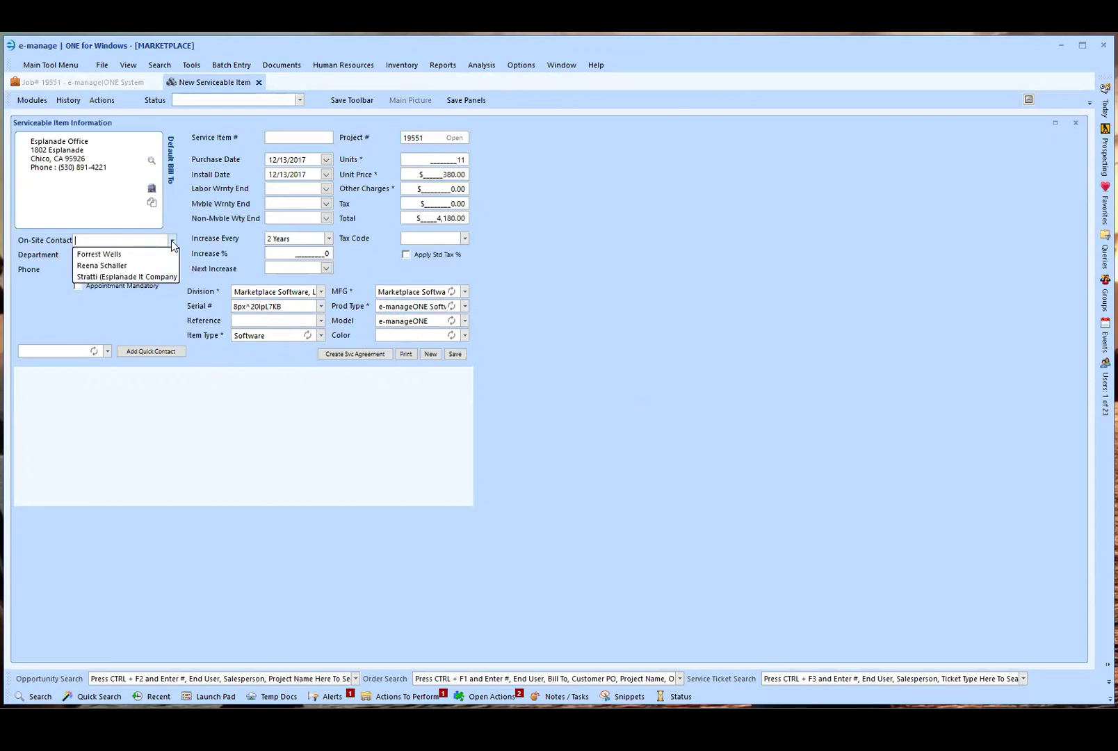
pyautogui.click(134, 255)
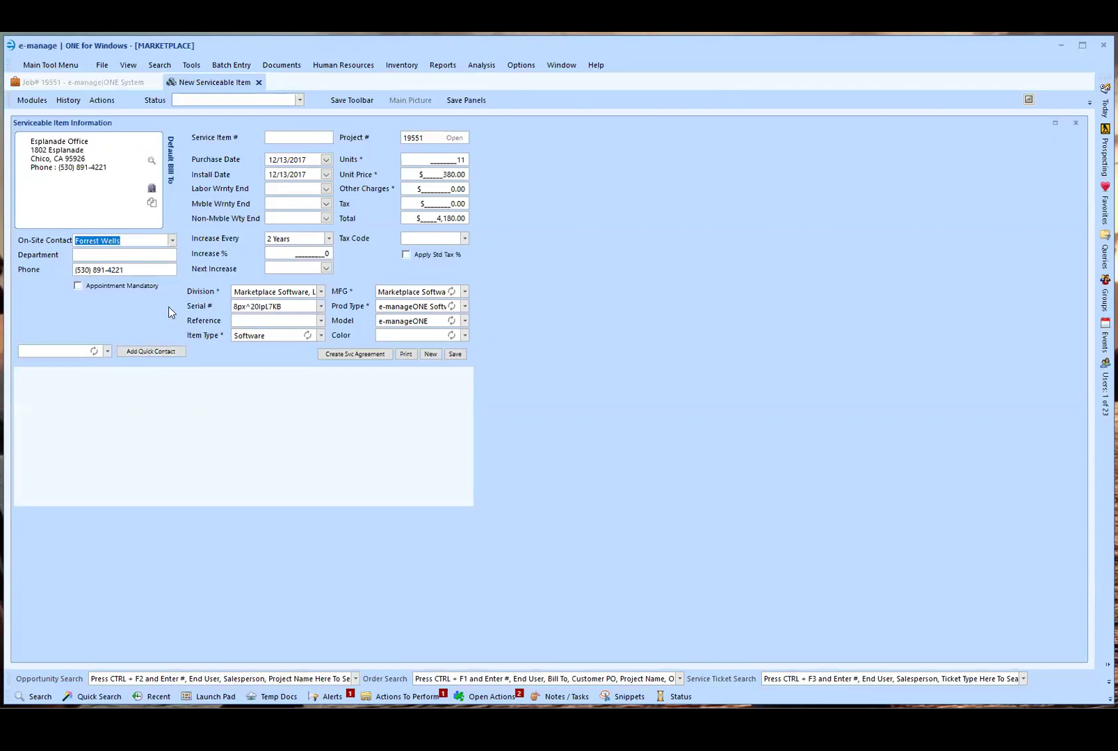
pyautogui.click(456, 355)
# Create a service agreement from the saved serviceable item and set its status to Active
pyautogui.click(371, 356)
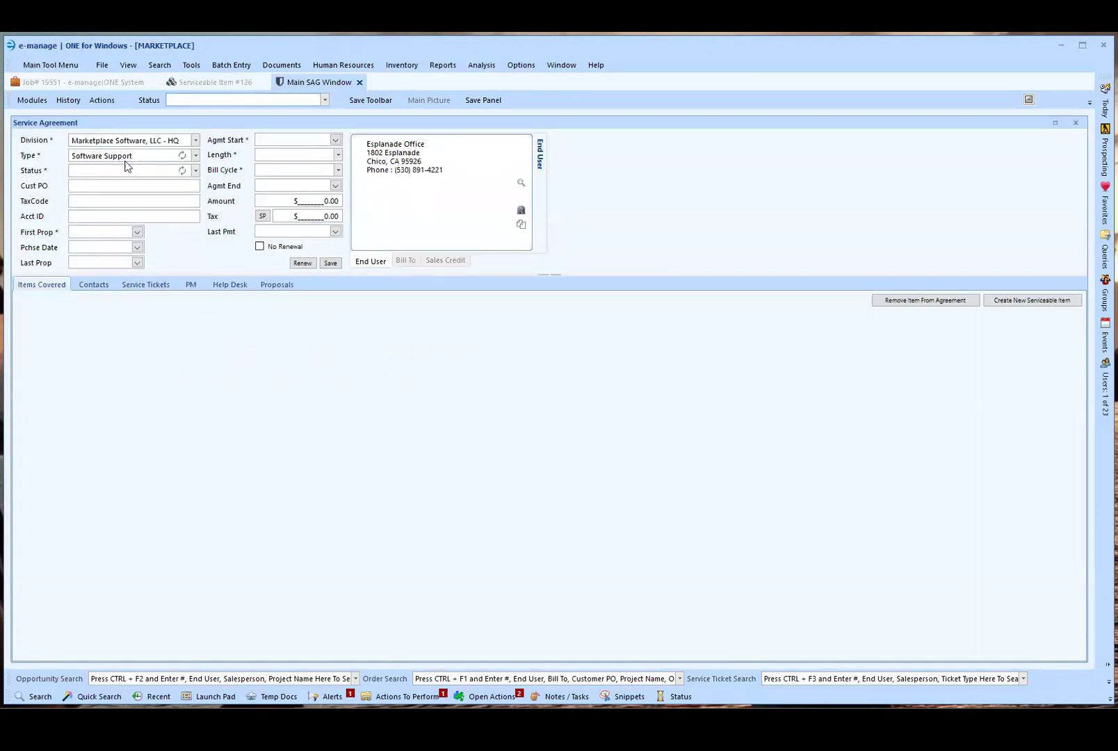
pyautogui.click(195, 171)
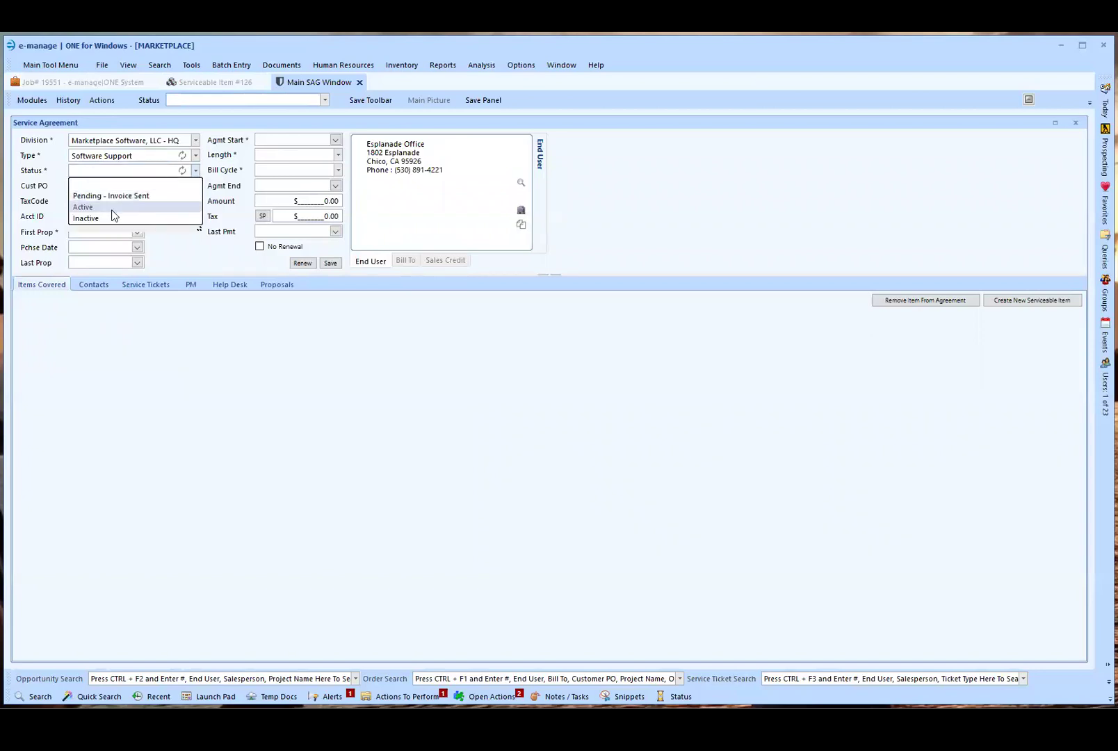
pyautogui.click(113, 203)
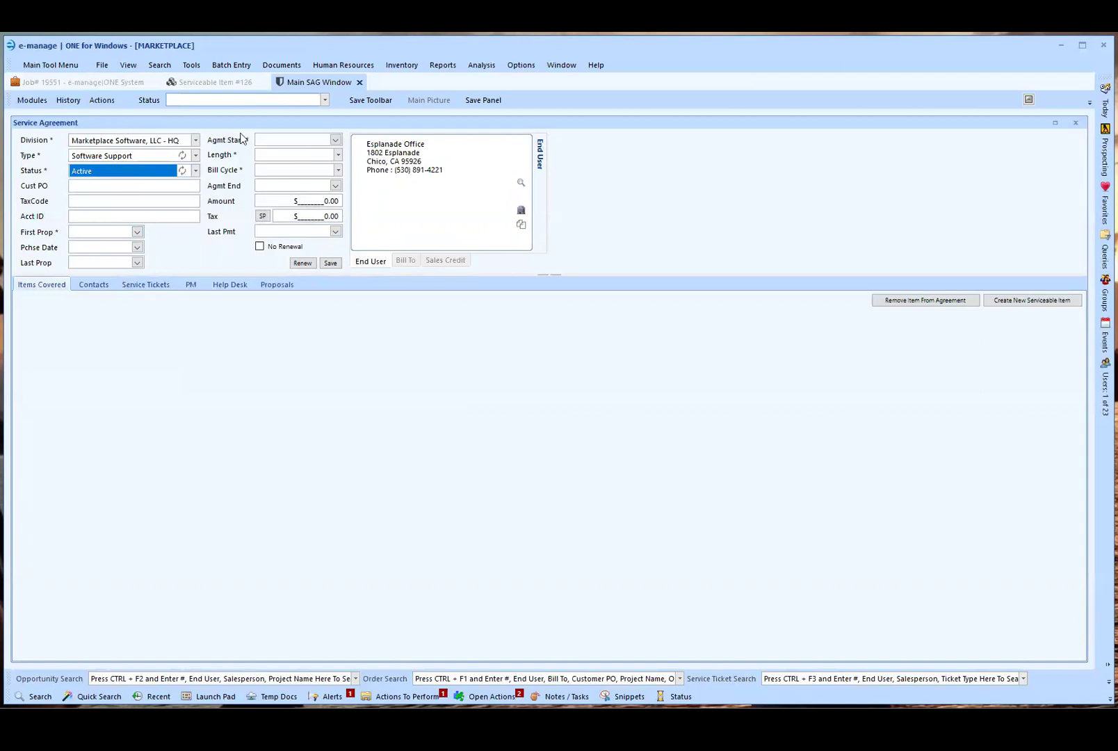
# Check the serviceable item's purchase date and set the service agreement's start date to 12/13/2017
pyautogui.click(217, 84)
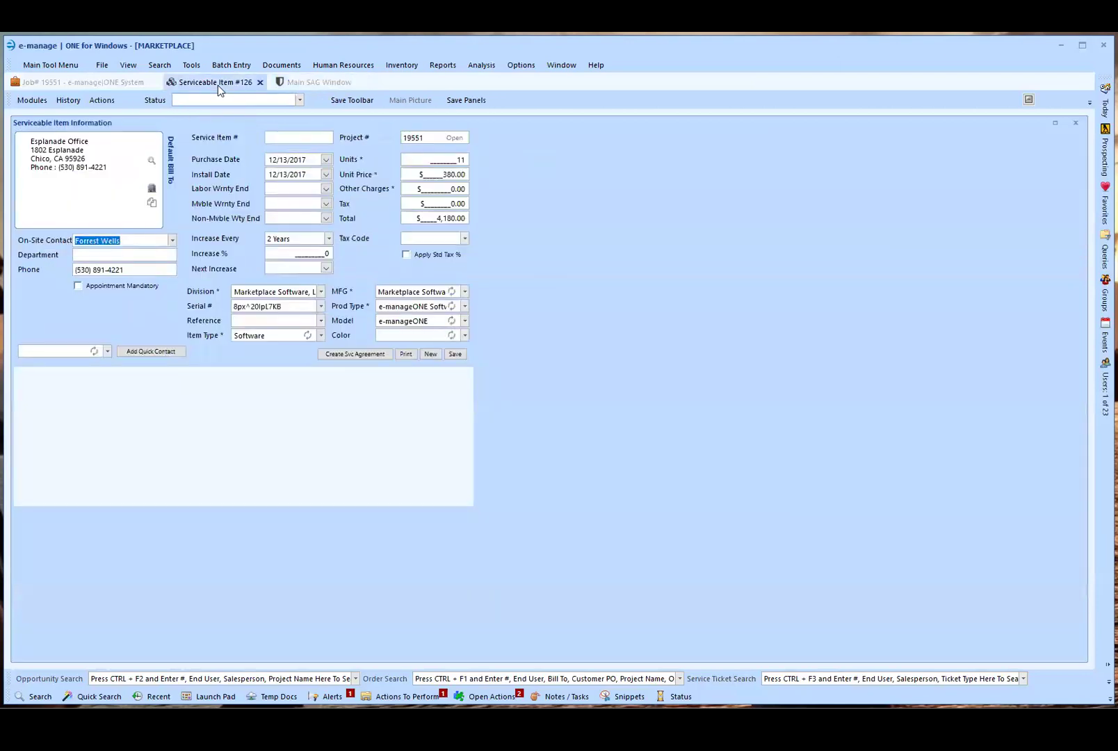
pyautogui.click(304, 84)
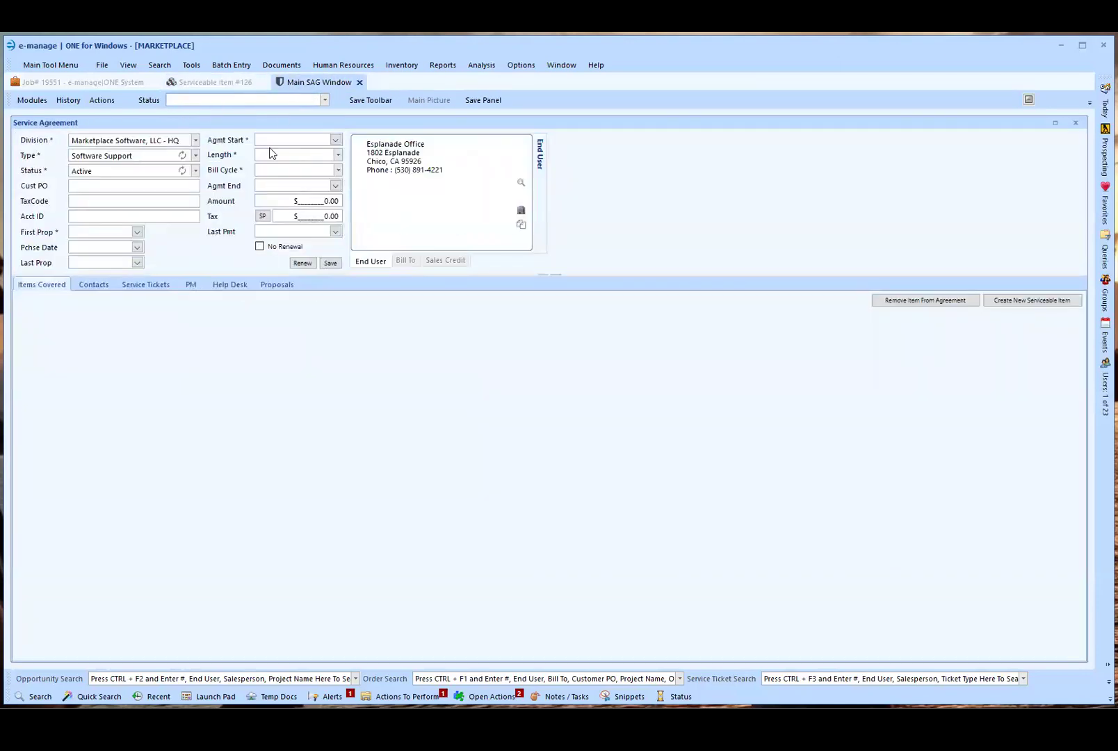
pyautogui.click(335, 140)
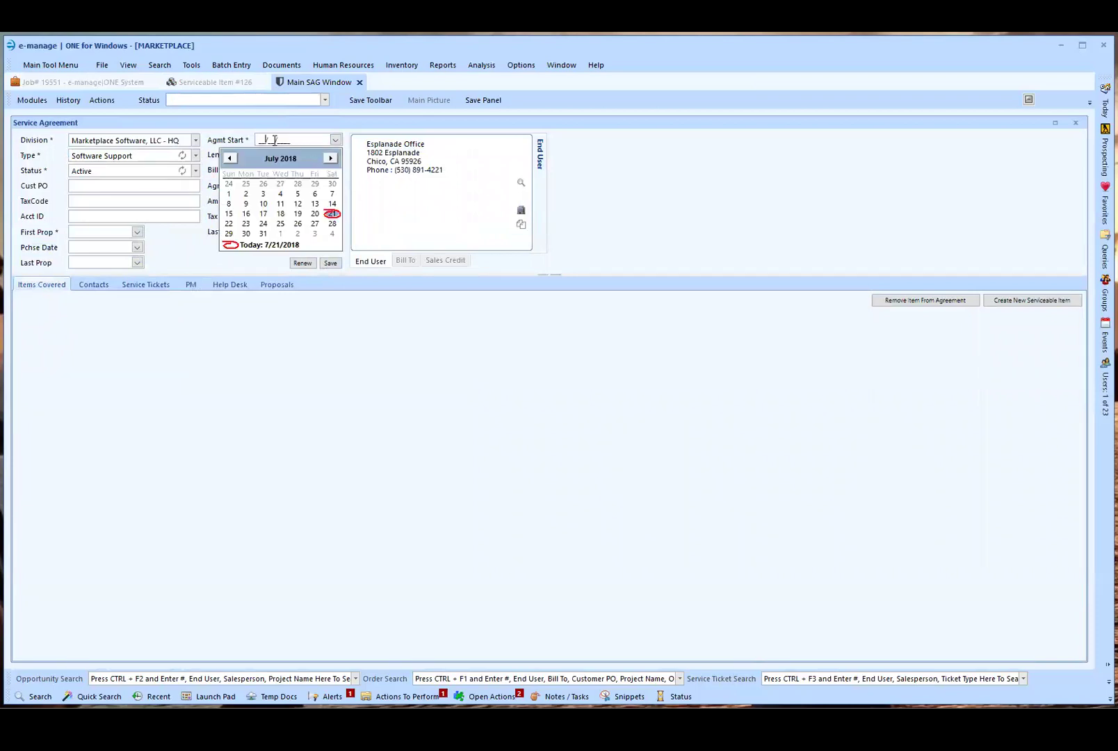
pyautogui.write('12/13/2017')
pyautogui.click(333, 142)
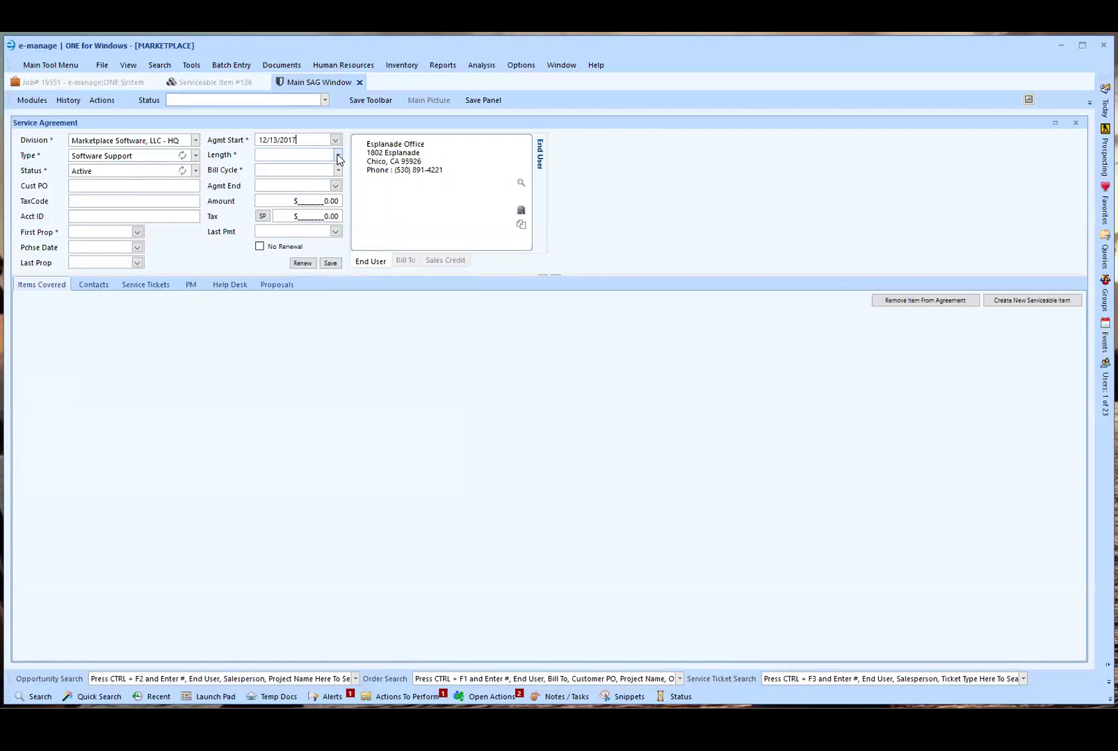
# Set the service agreement's length to 1 Year and its bill cycle to Quarterly
pyautogui.click(338, 155)
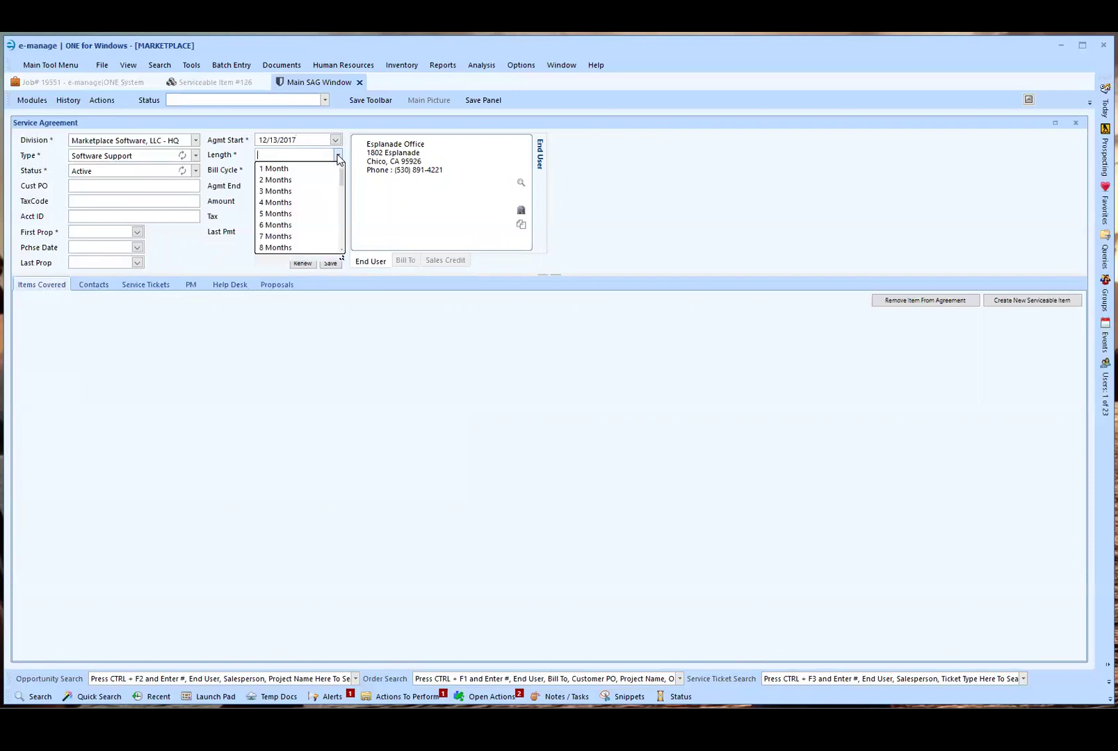
pyautogui.scroll(-3, 299, 208)
pyautogui.click(288, 201)
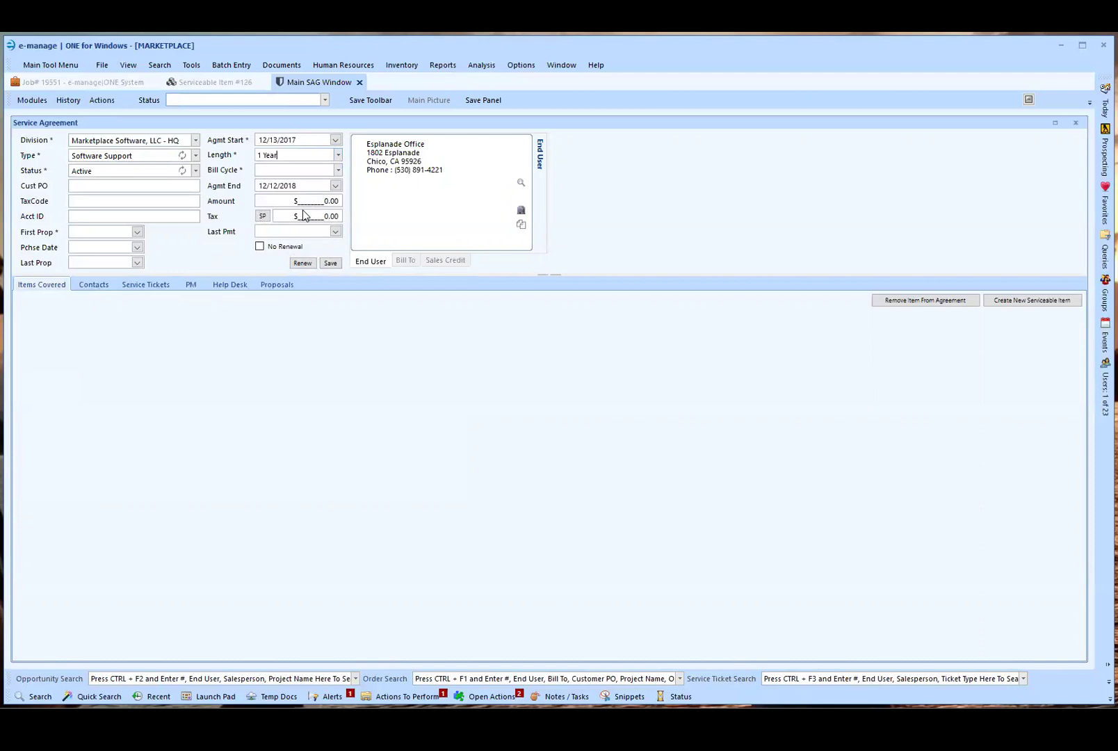
pyautogui.click(337, 171)
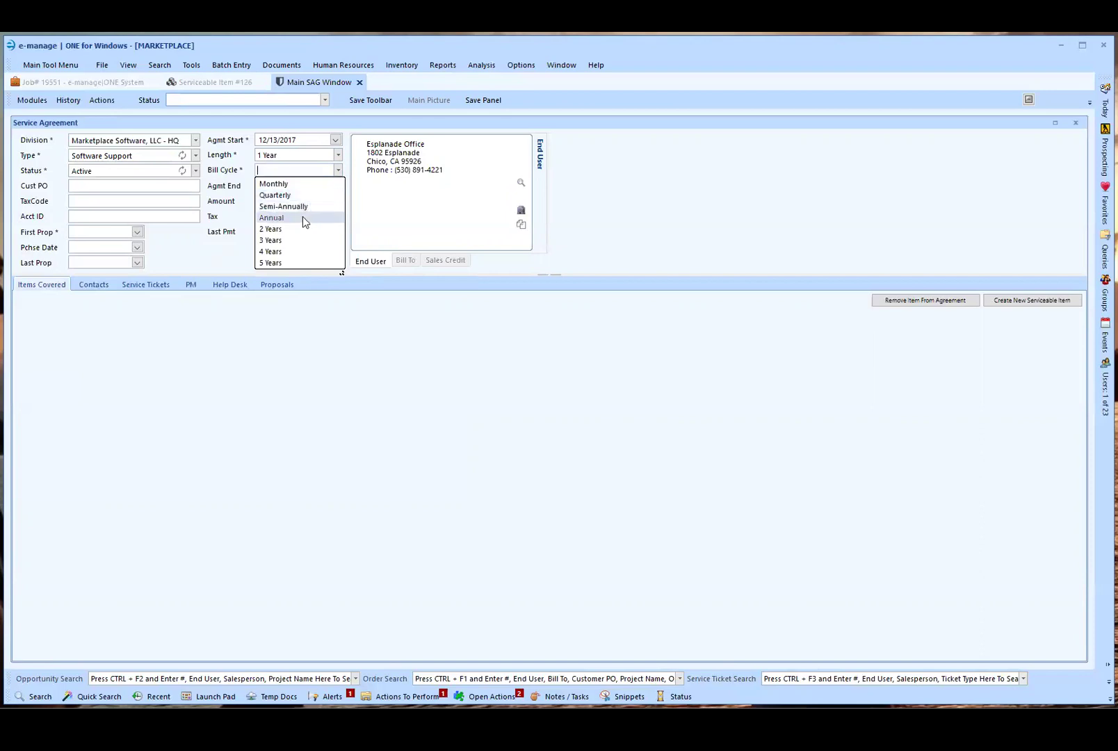
pyautogui.click(303, 195)
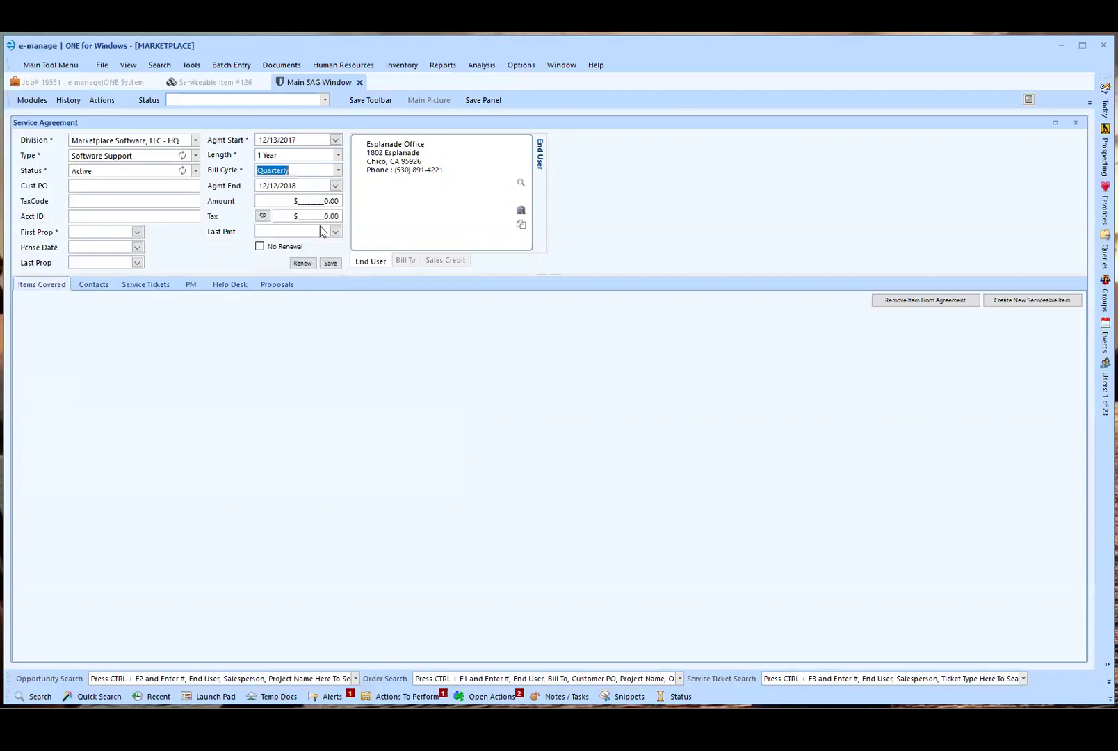
# Set the agreement's first proposal date to 12/12/2018 and save the service agreement
pyautogui.click(313, 215)
pyautogui.click(330, 264)
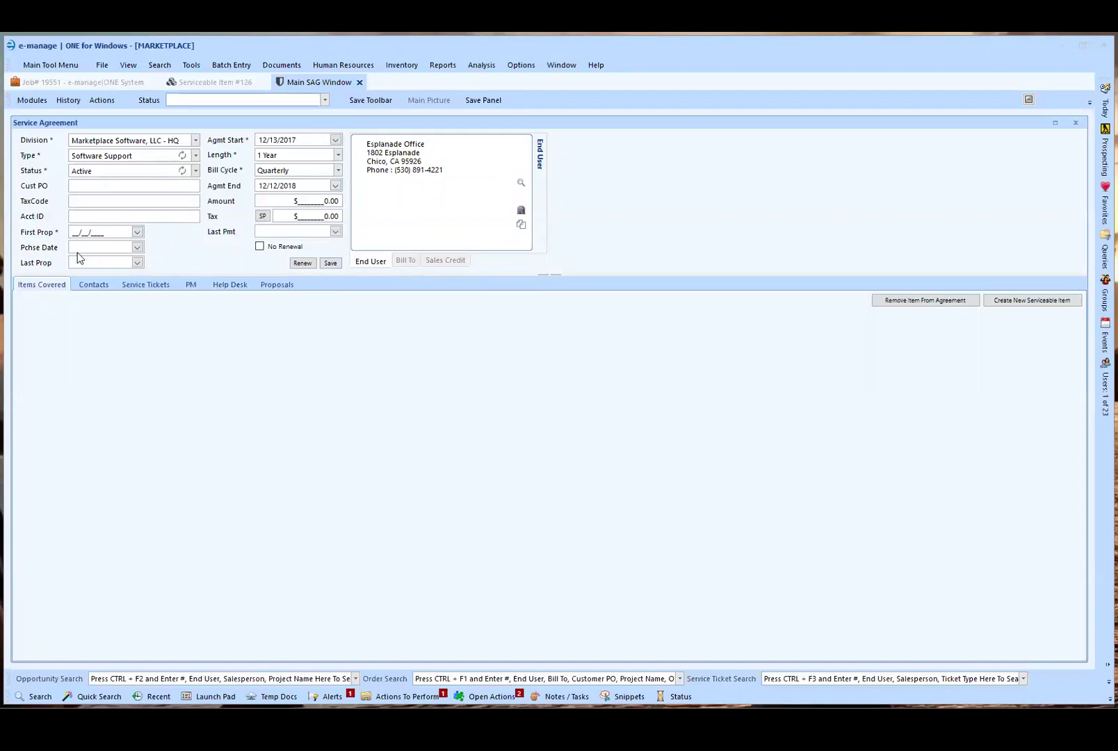
pyautogui.click(137, 234)
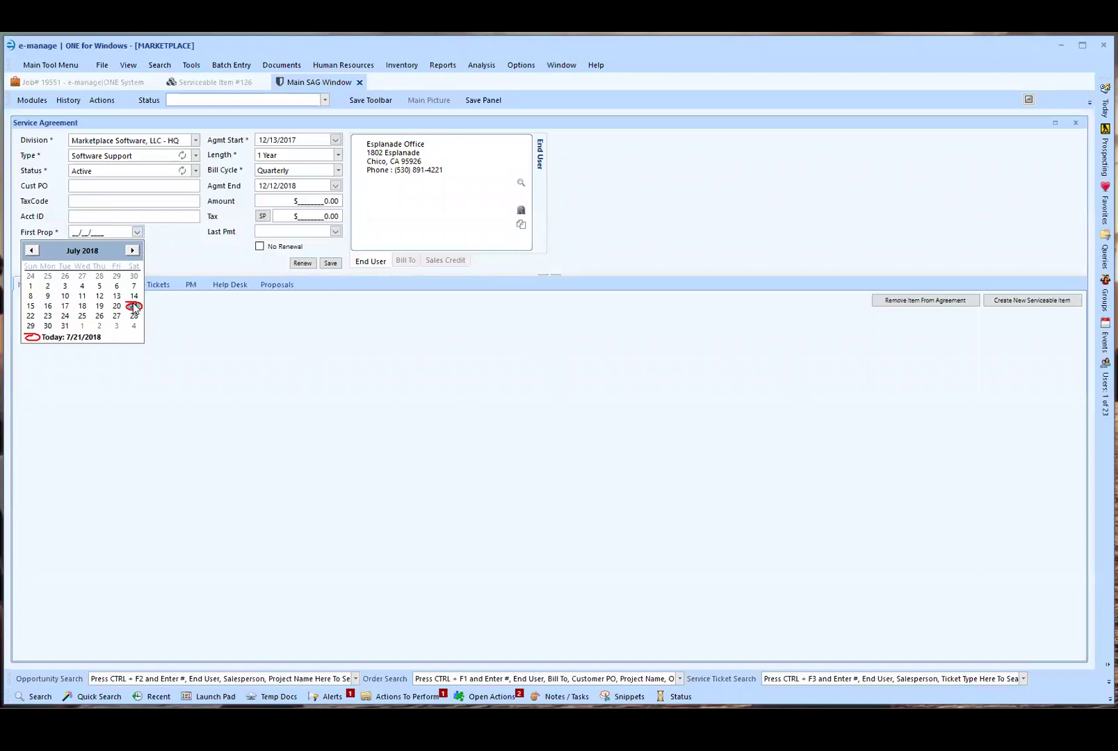
pyautogui.click(48, 316)
pyautogui.moveTo(111, 232); pyautogui.dragTo(49, 234)
pyautogui.write('12/12/2018')
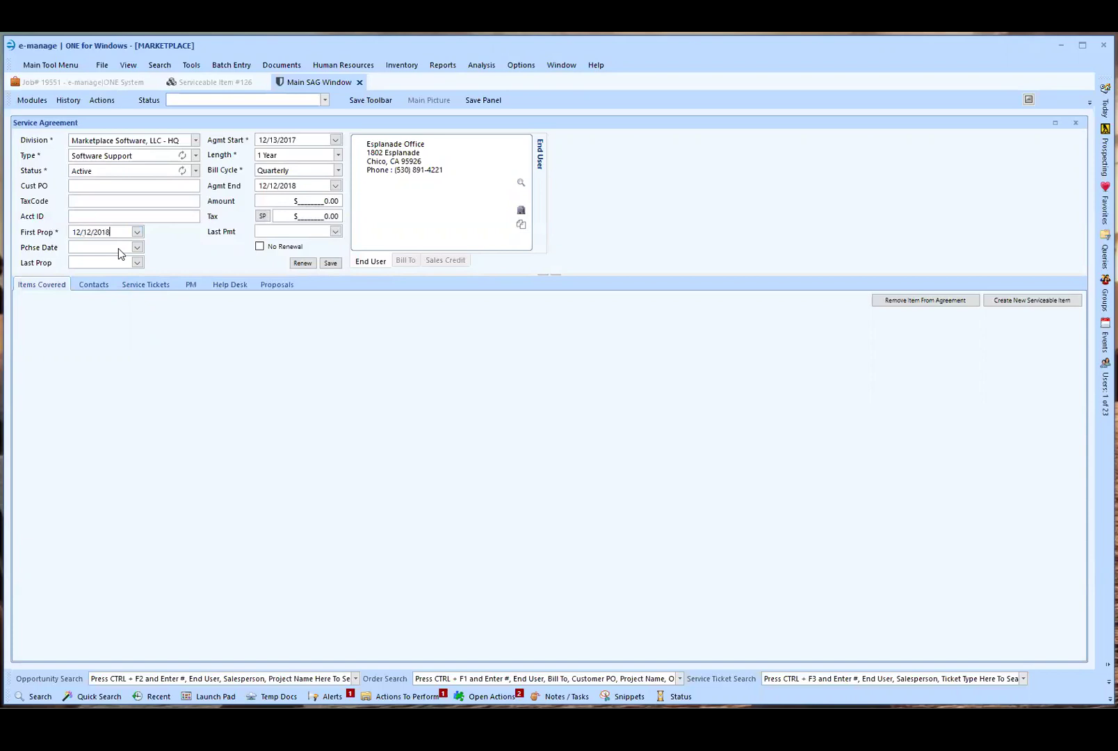
pyautogui.press('Tab')
pyautogui.click(331, 263)
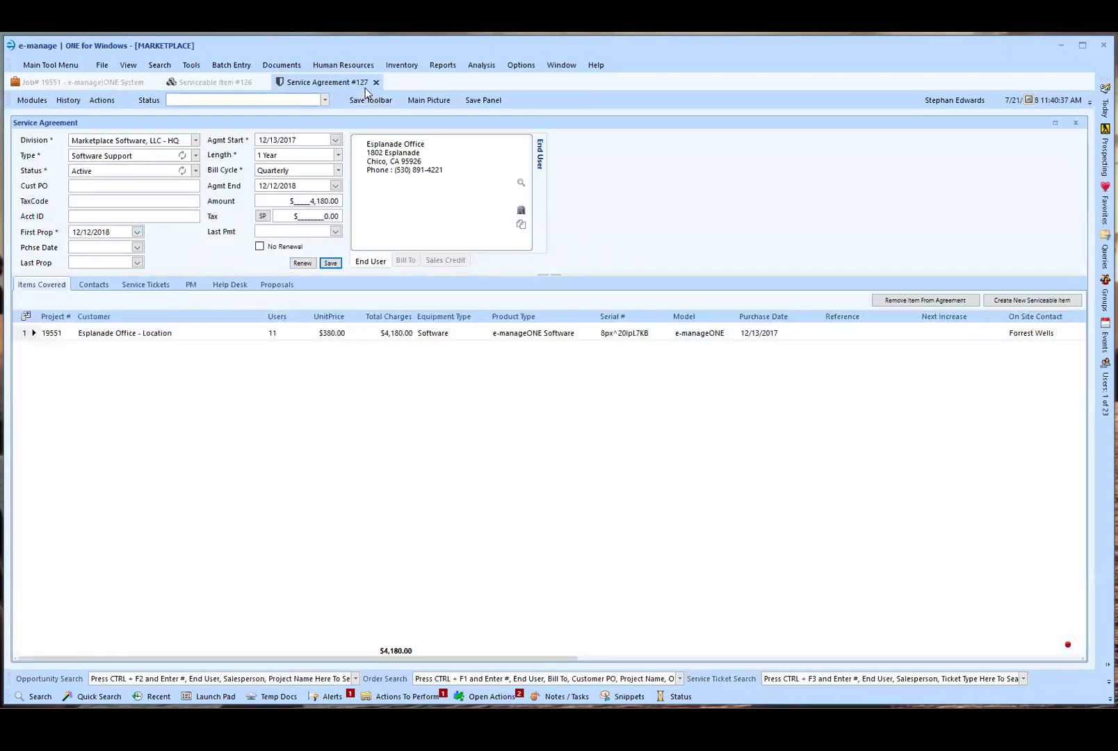
# Open the covered serviceable item from the agreement, set its unit price to $0.00, save it and return to the agreement
pyautogui.click(28, 333)
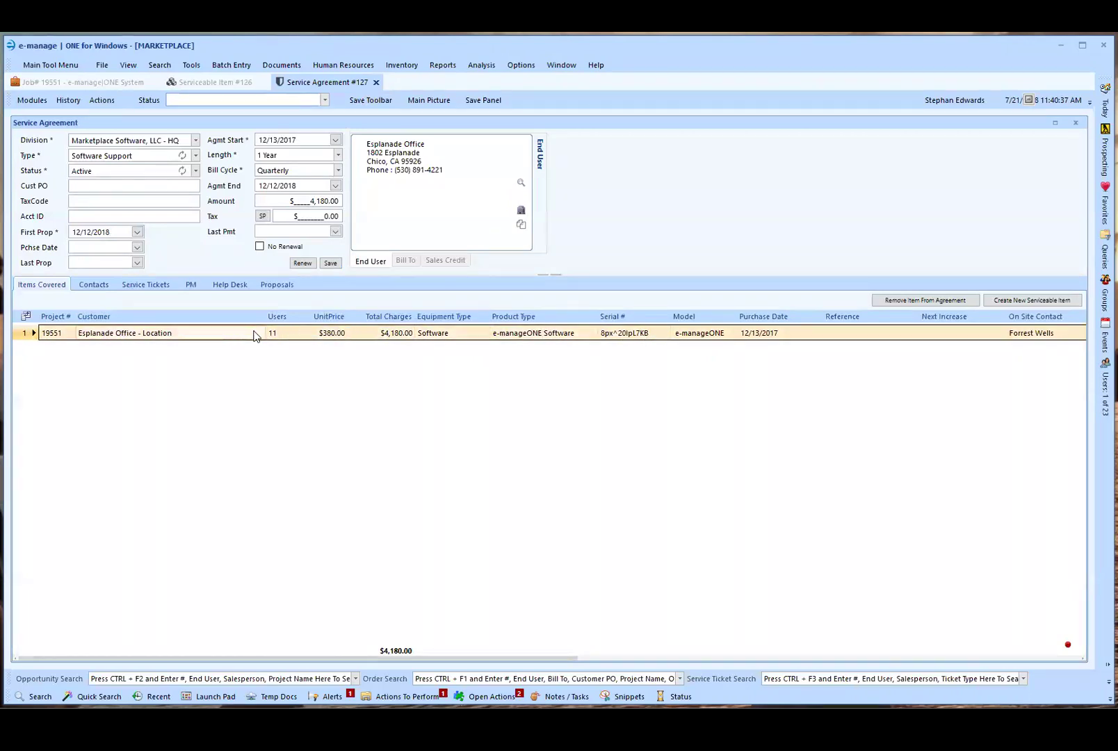
pyautogui.moveTo(306, 201); pyautogui.dragTo(359, 205)
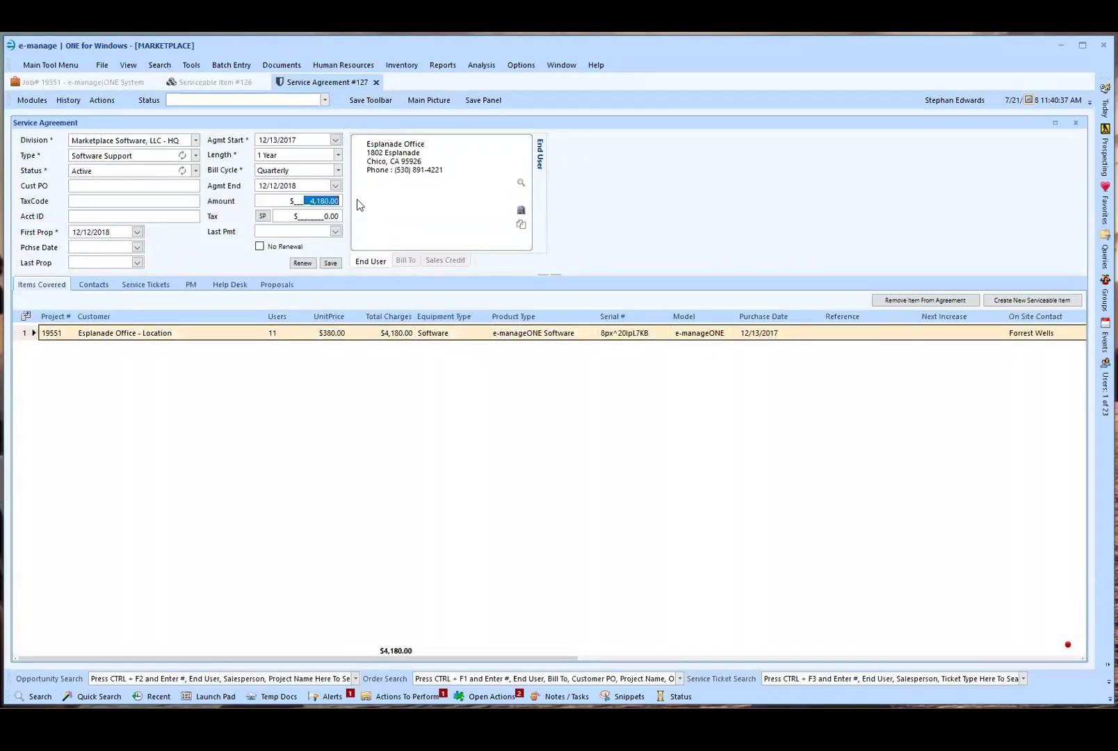
pyautogui.click(319, 201)
pyautogui.doubleClick(28, 332)
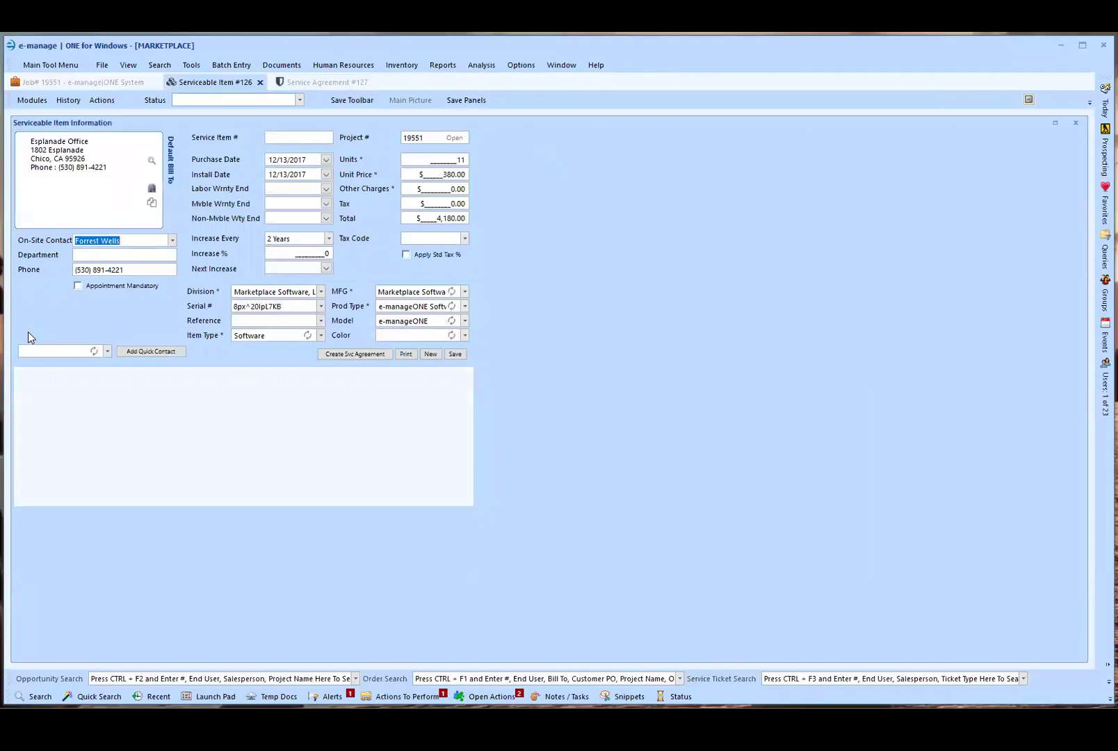
pyautogui.click(449, 175)
pyautogui.write('0')
pyautogui.press('Tab')
pyautogui.press('Tab')
pyautogui.press('Tab')
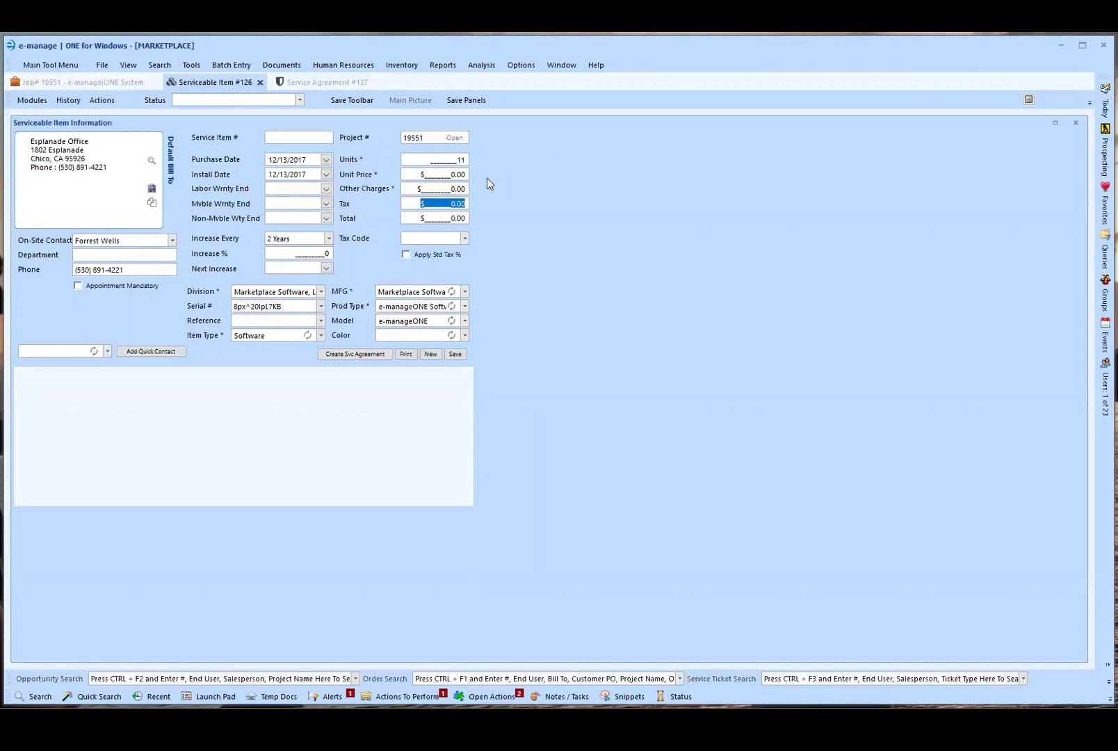
pyautogui.click(461, 353)
pyautogui.click(306, 82)
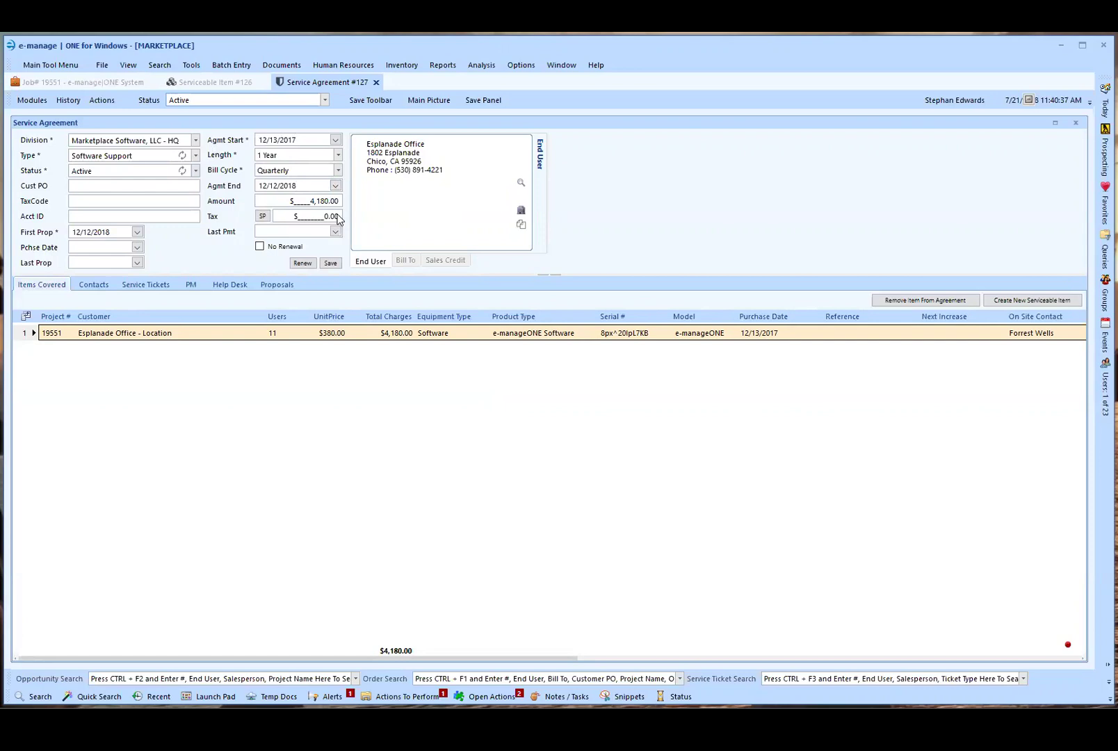
# Check the agreement's billing company and attention contact, and return to the end user details
pyautogui.click(405, 262)
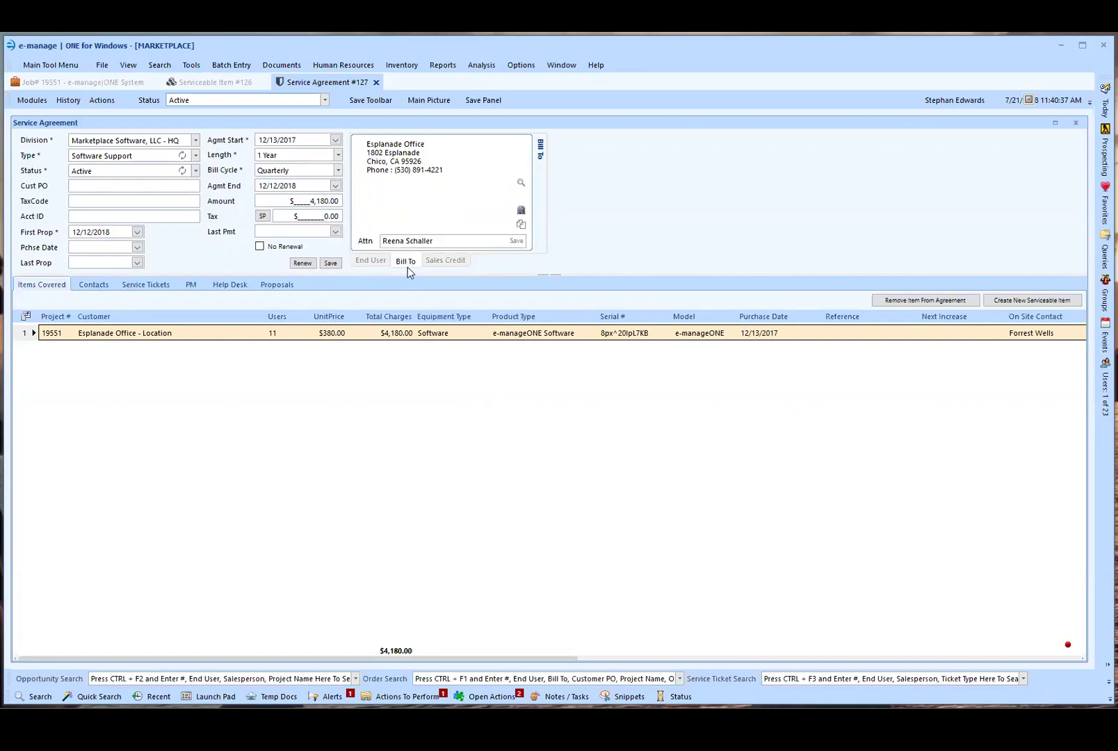
pyautogui.moveTo(442, 239); pyautogui.dragTo(356, 242)
pyautogui.click(374, 261)
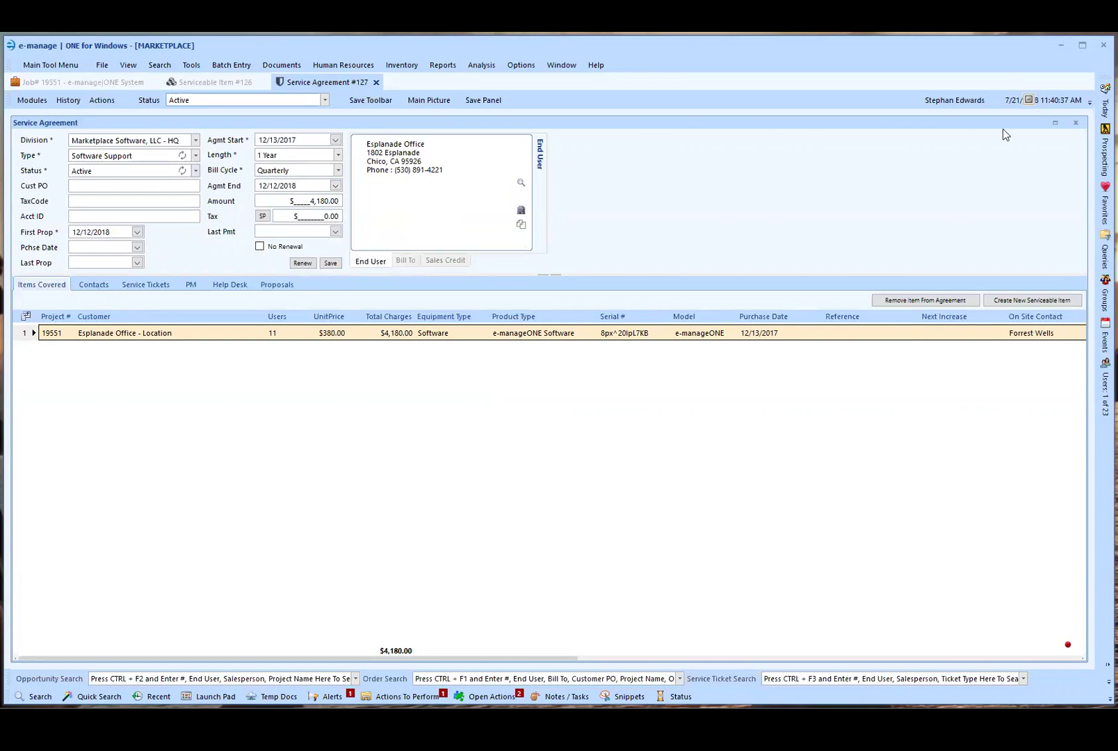
# Close and reopen the service agreement's information panel to refresh its amount and covered items
pyautogui.click(1075, 122)
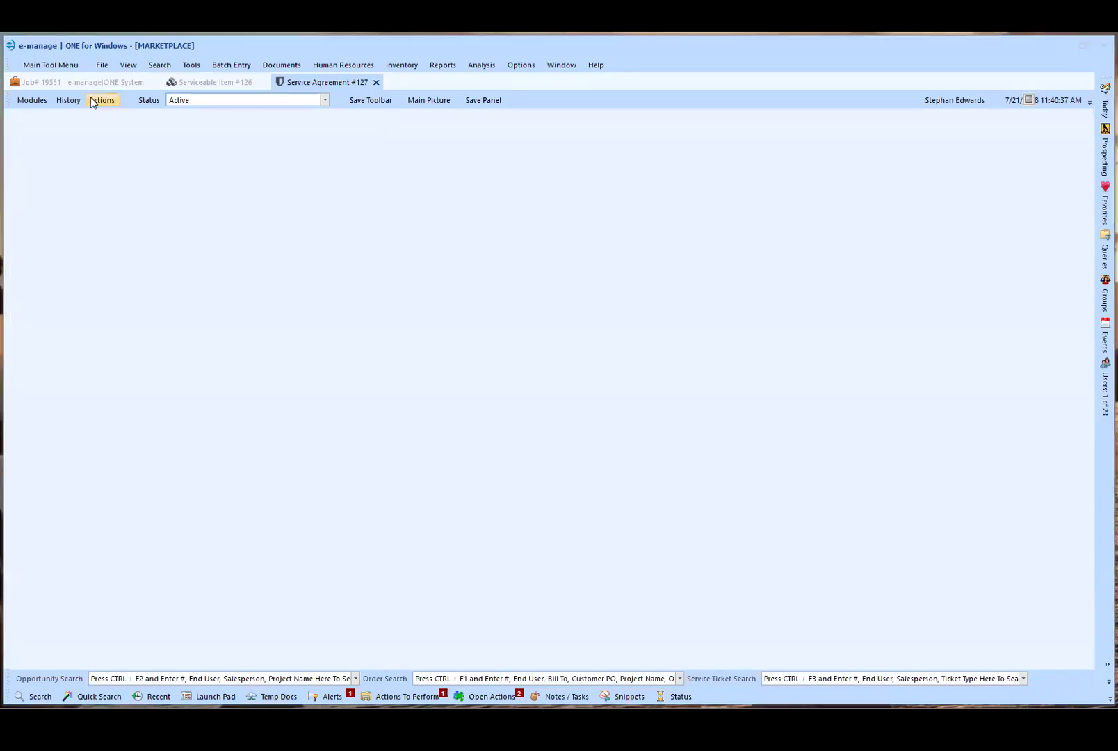
pyautogui.click(34, 101)
pyautogui.click(55, 115)
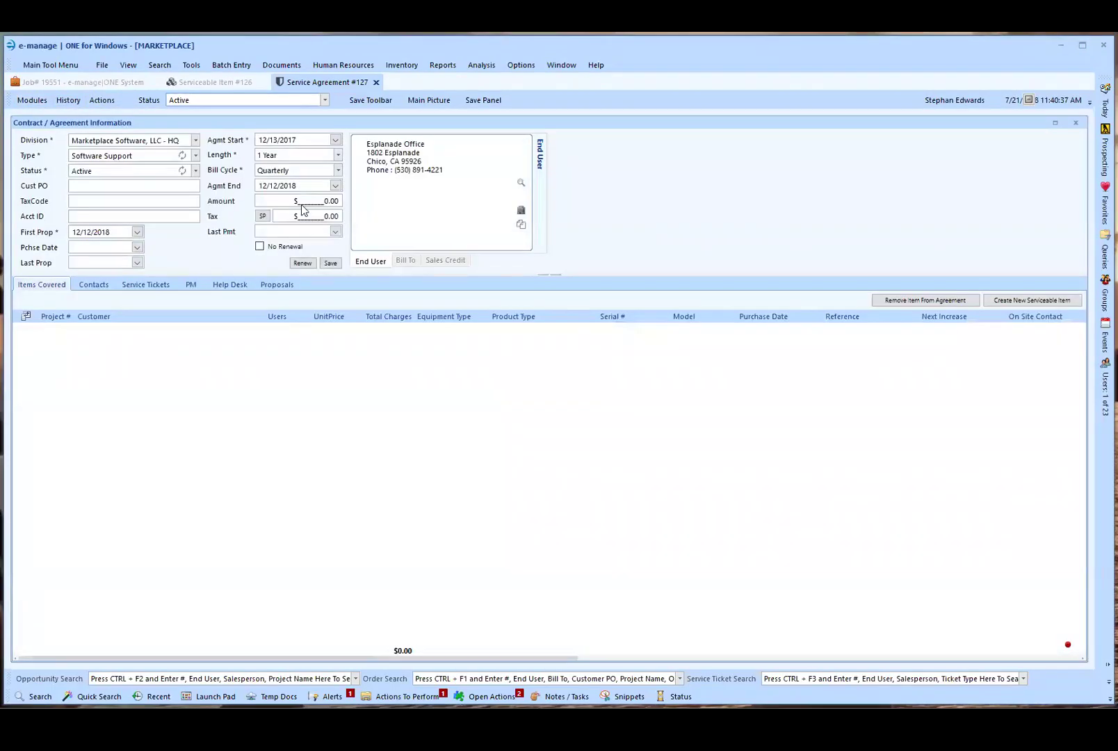
pyautogui.click(327, 201)
# Compare the serviceable item with the agreement, save the item again and return to the agreement
pyautogui.click(206, 83)
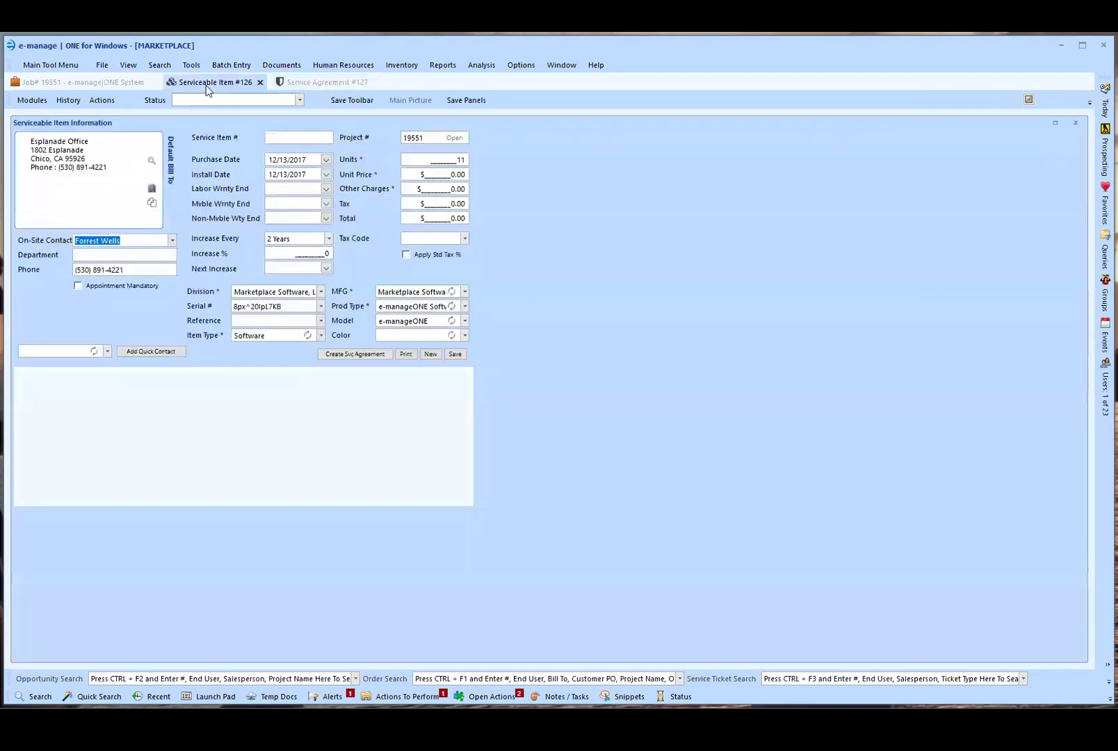
pyautogui.click(307, 82)
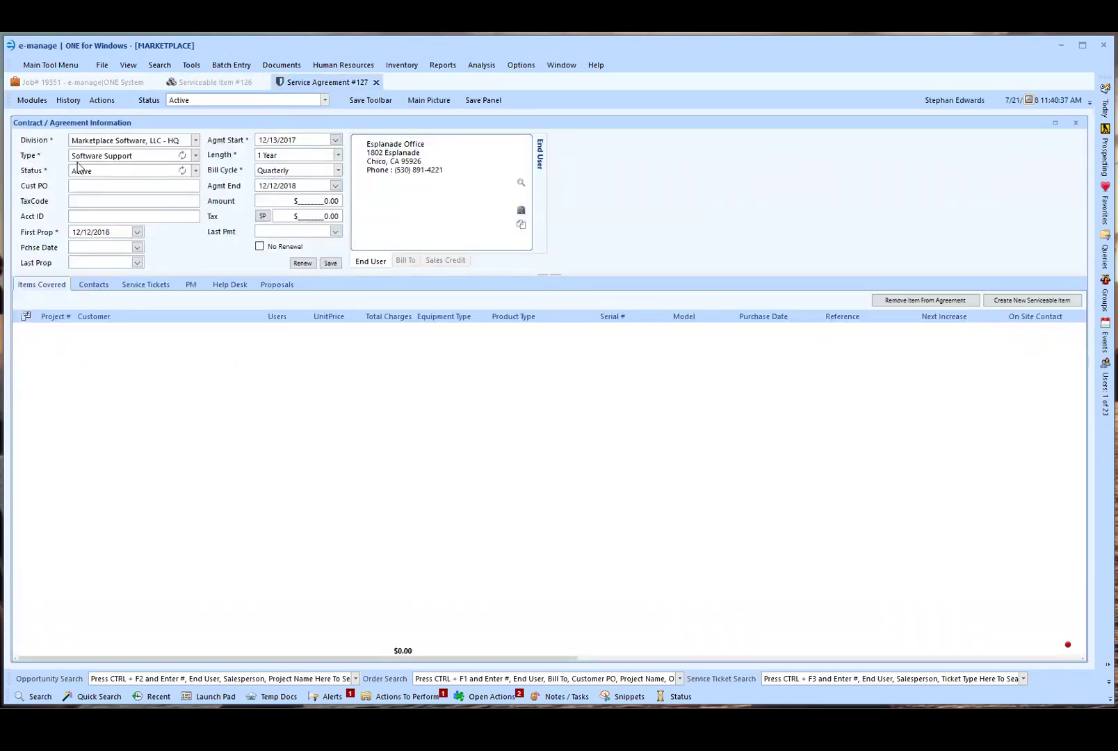
pyautogui.click(206, 85)
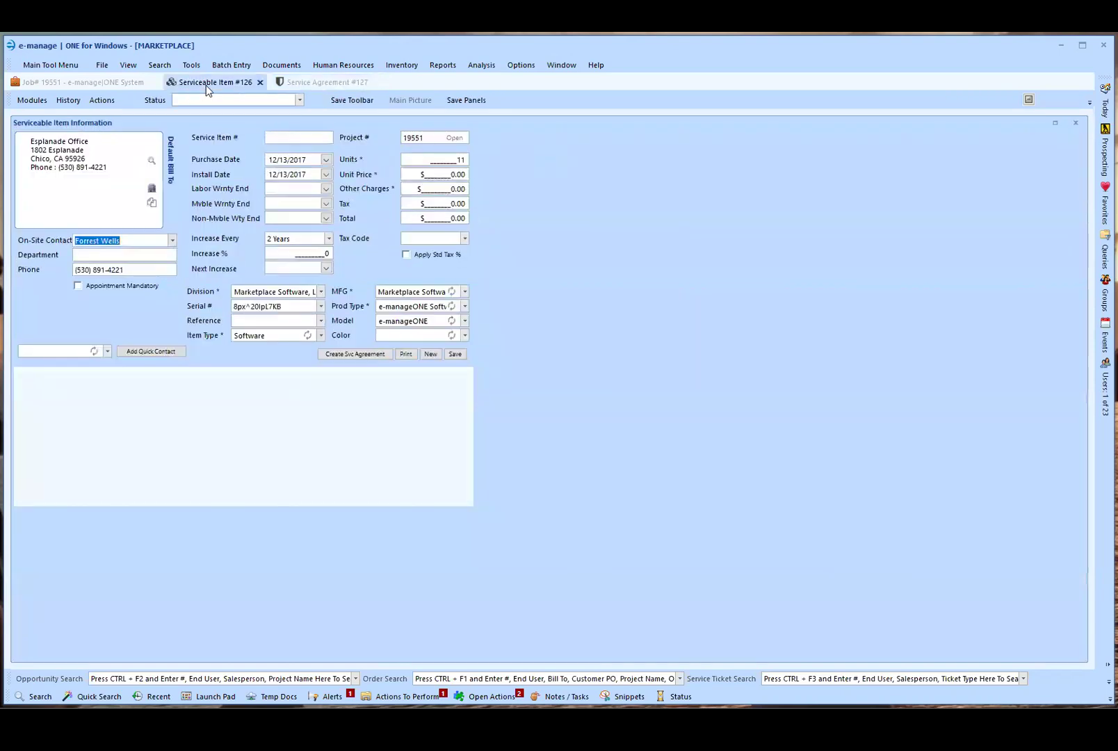
pyautogui.click(462, 354)
pyautogui.click(315, 84)
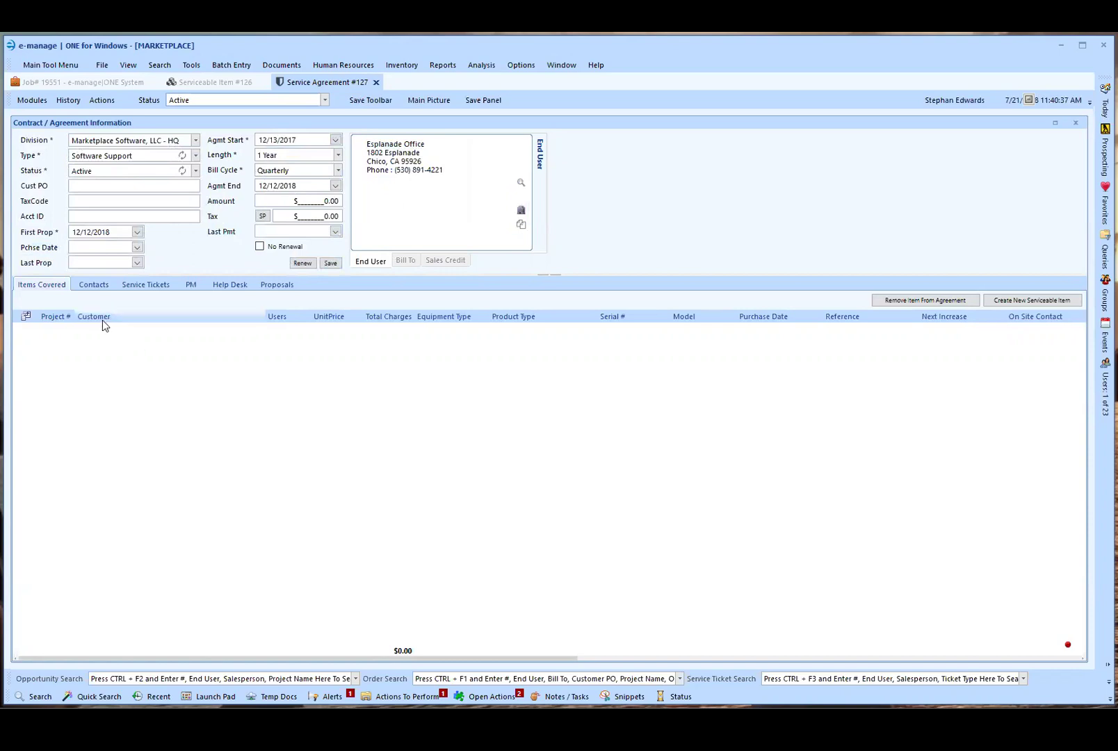
# Review the agreement's contacts, service tickets, available actions, preventative maintenance, help desk and proposals, and return to the covered items
pyautogui.click(91, 286)
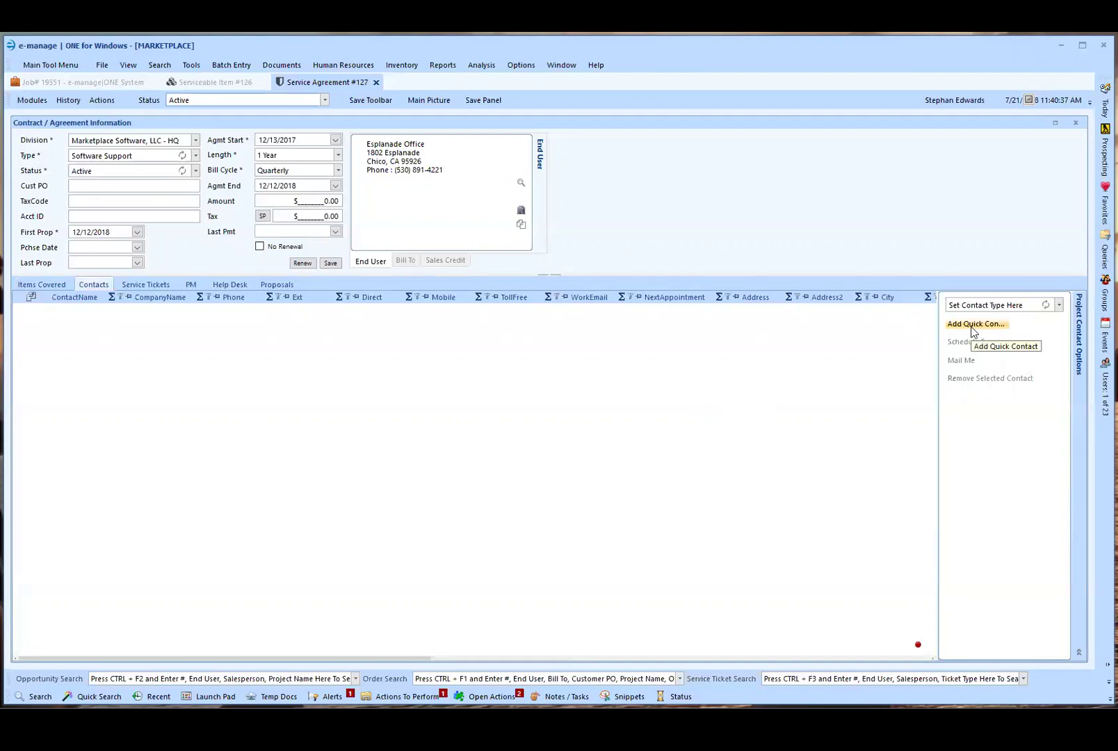
pyautogui.click(147, 285)
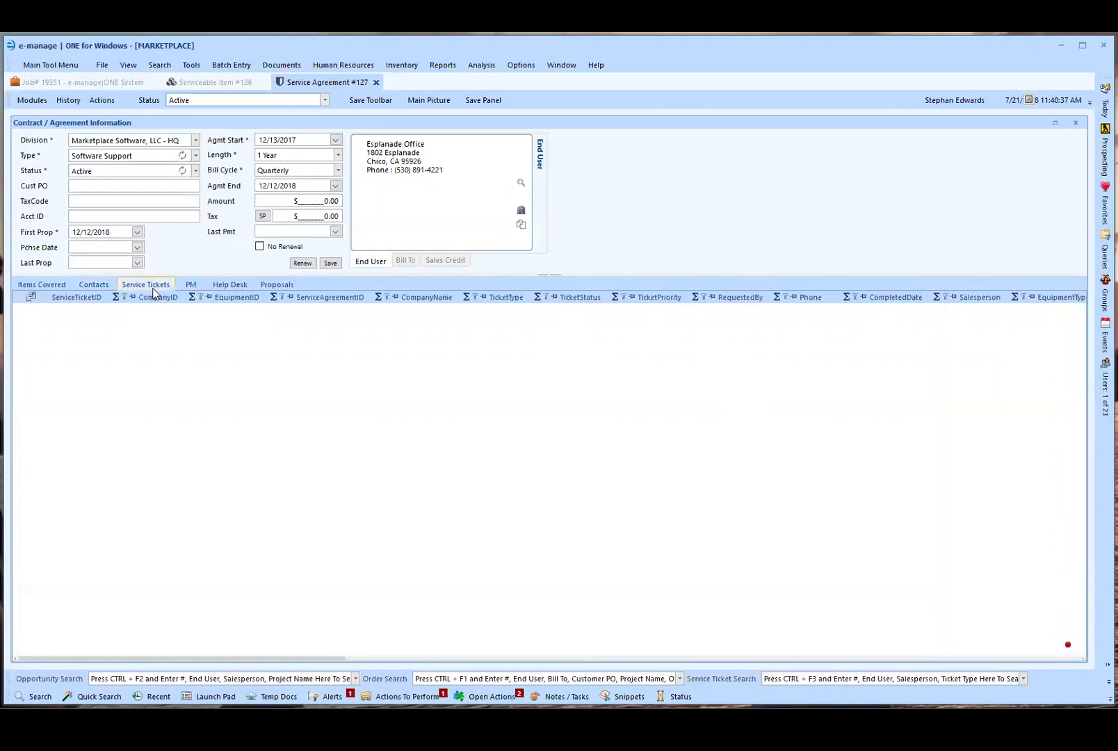
pyautogui.click(101, 100)
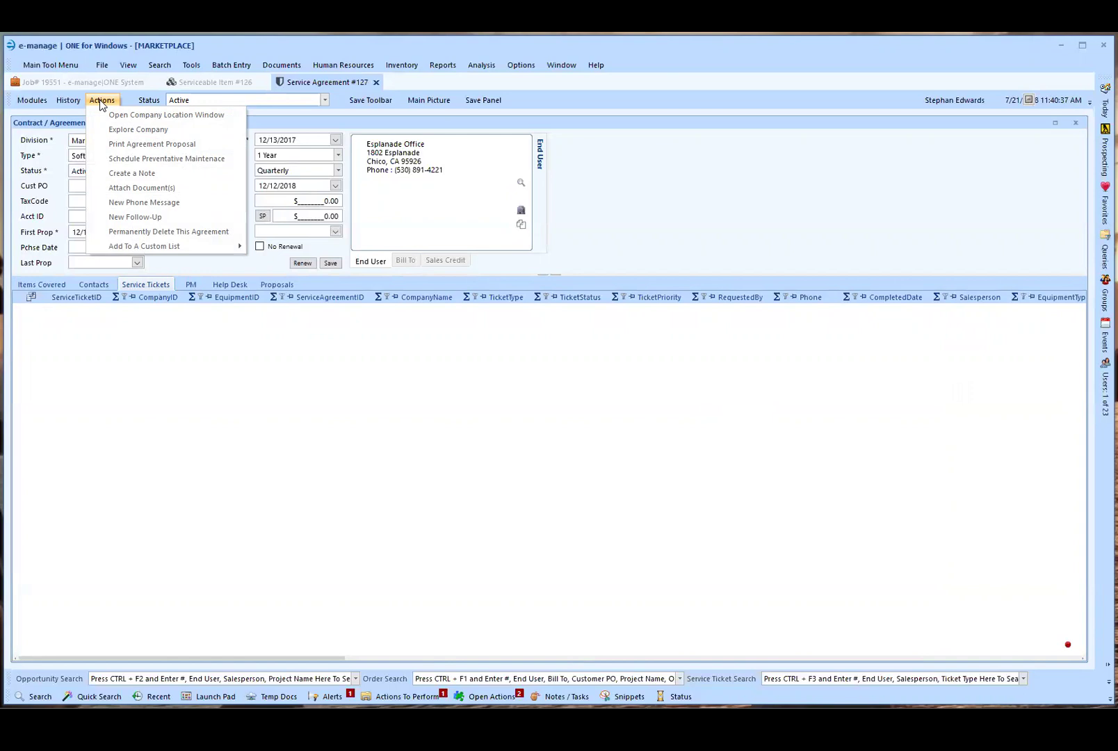
pyautogui.click(207, 343)
pyautogui.click(189, 284)
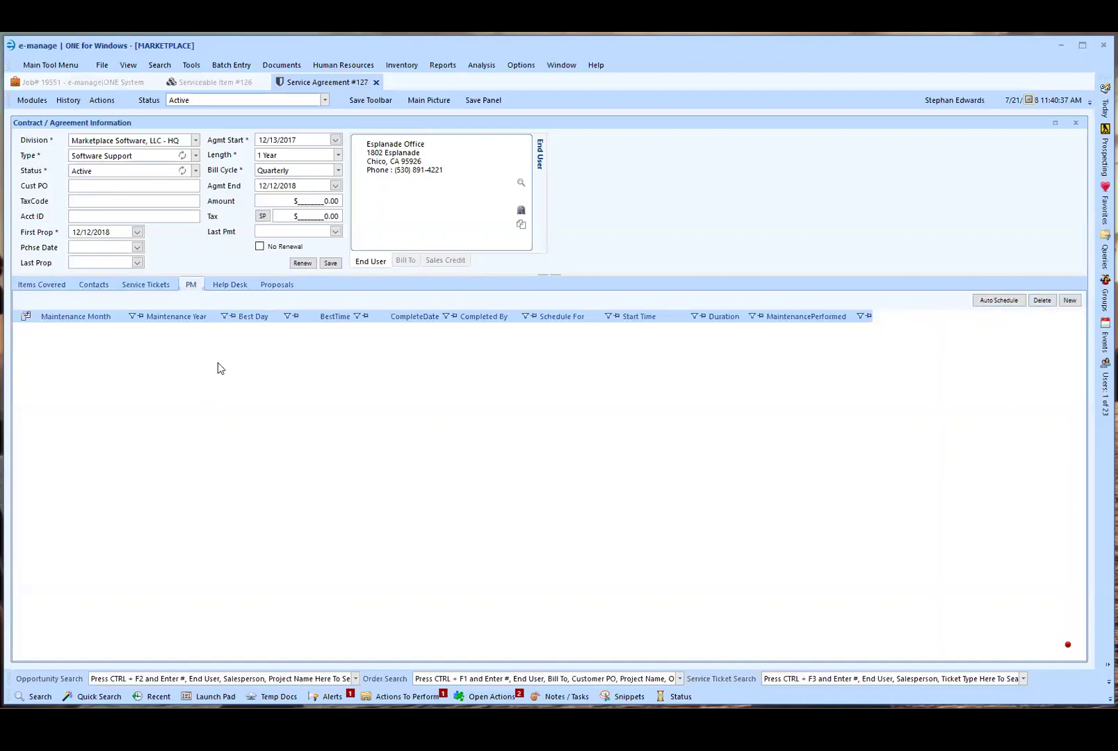
pyautogui.click(228, 285)
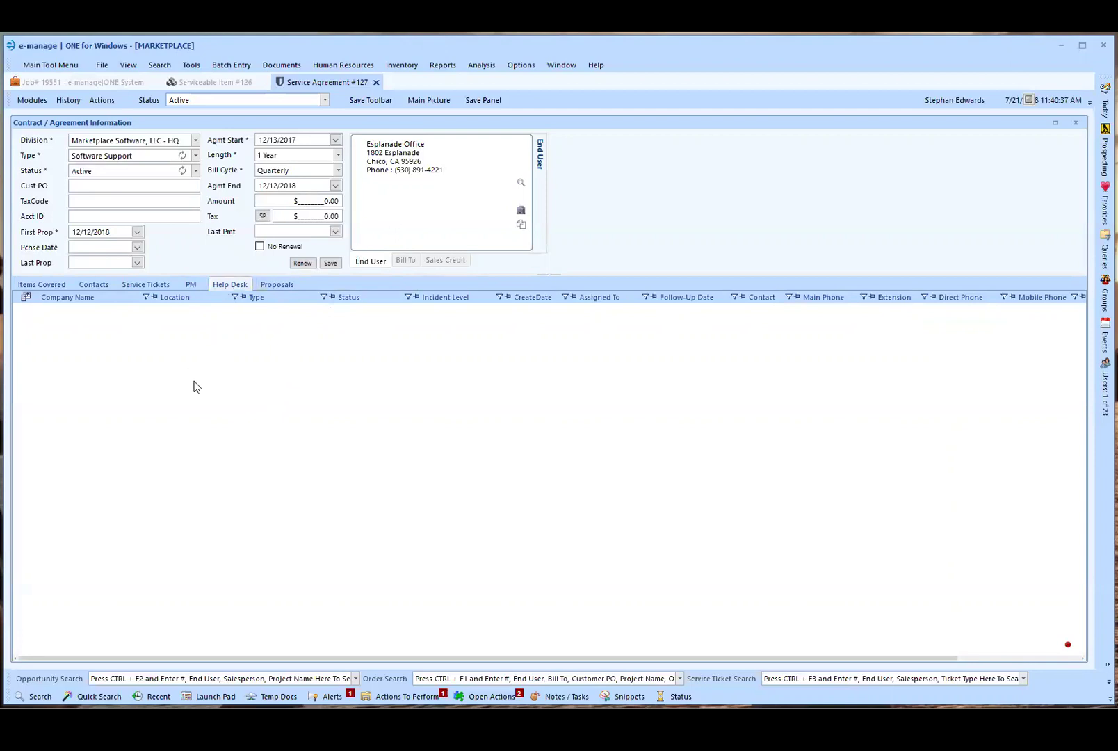
pyautogui.click(281, 289)
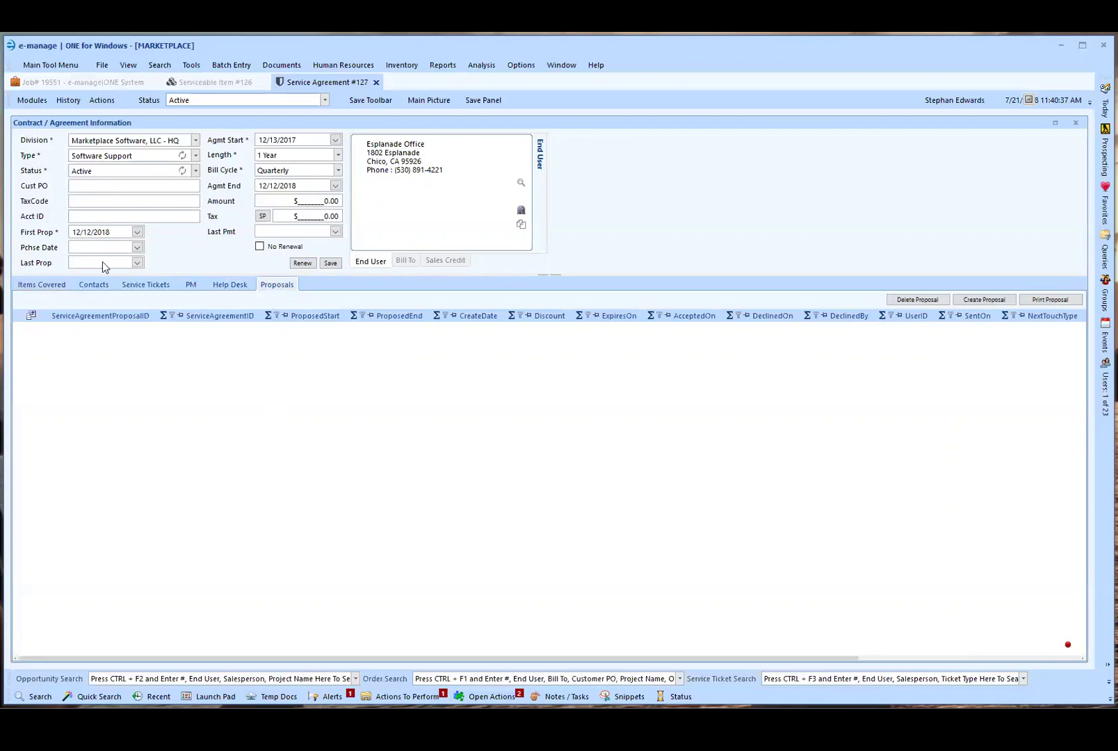
pyautogui.click(50, 285)
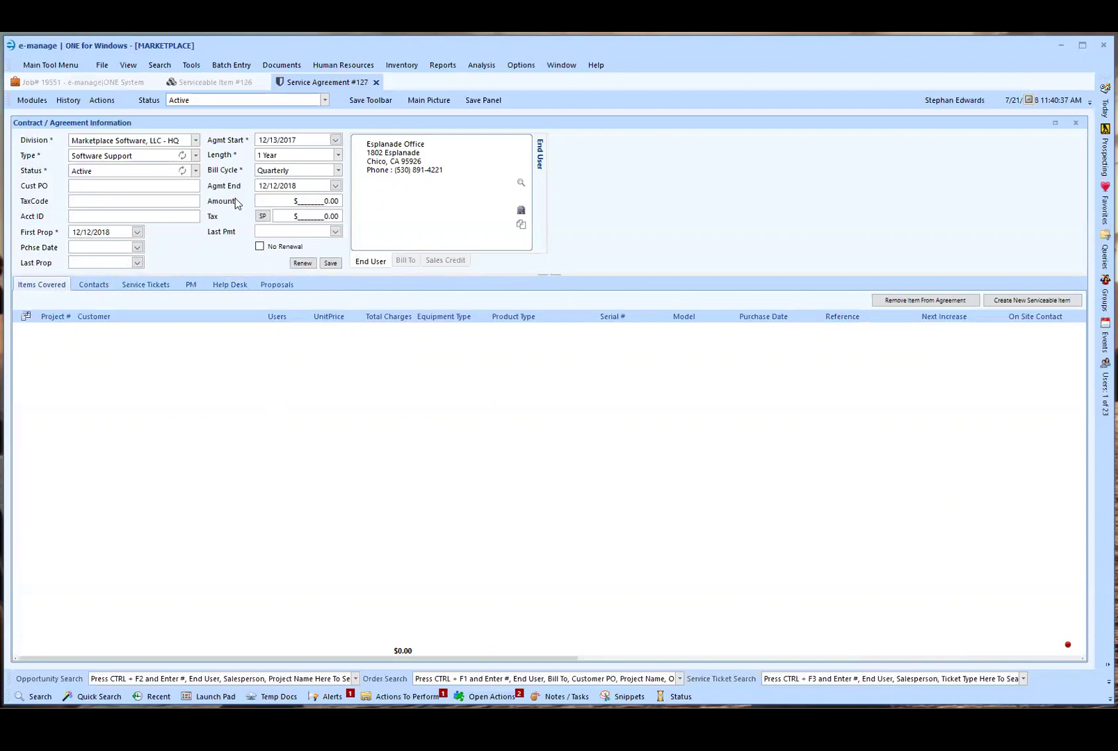
# Search for Esplanade Office's serviceable items and add the e-manageONE software item to the agreement's covered items
pyautogui.click(215, 82)
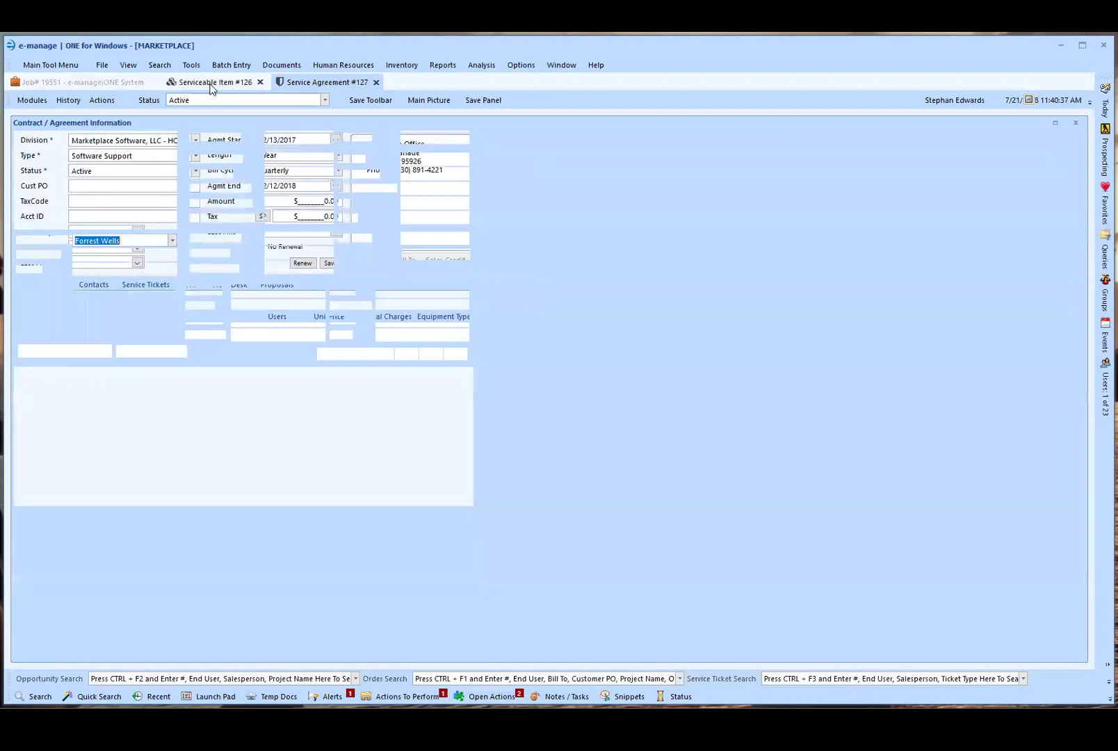
pyautogui.click(312, 85)
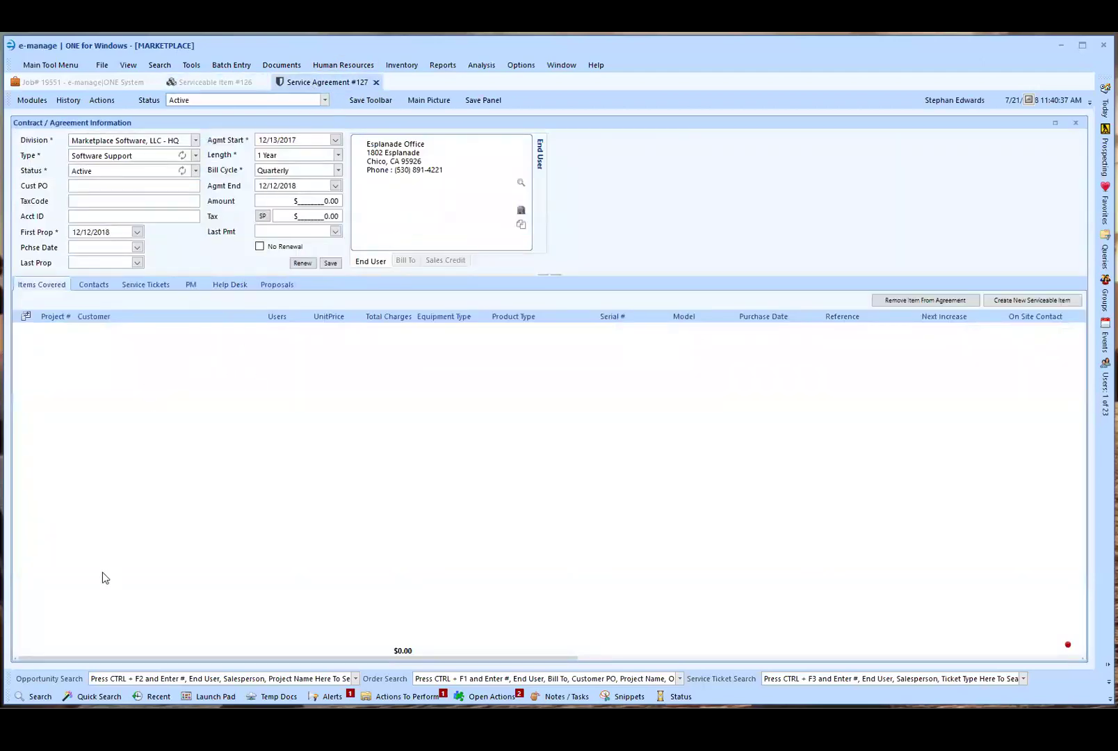
pyautogui.click(35, 696)
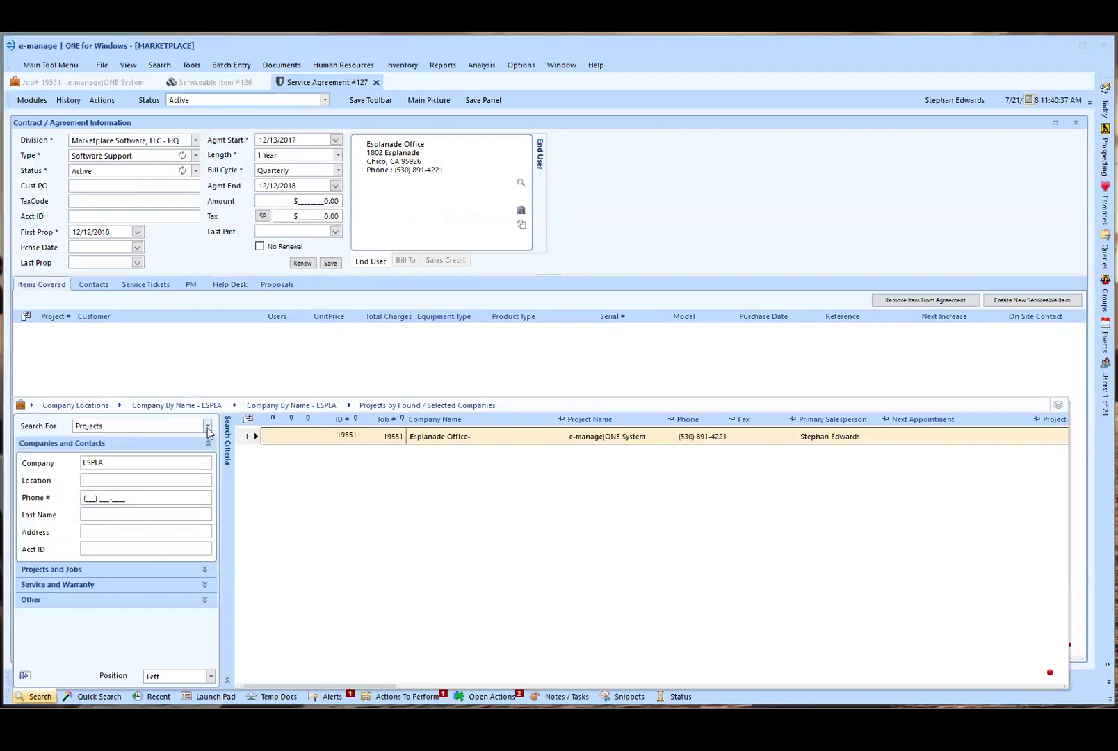
pyautogui.click(207, 428)
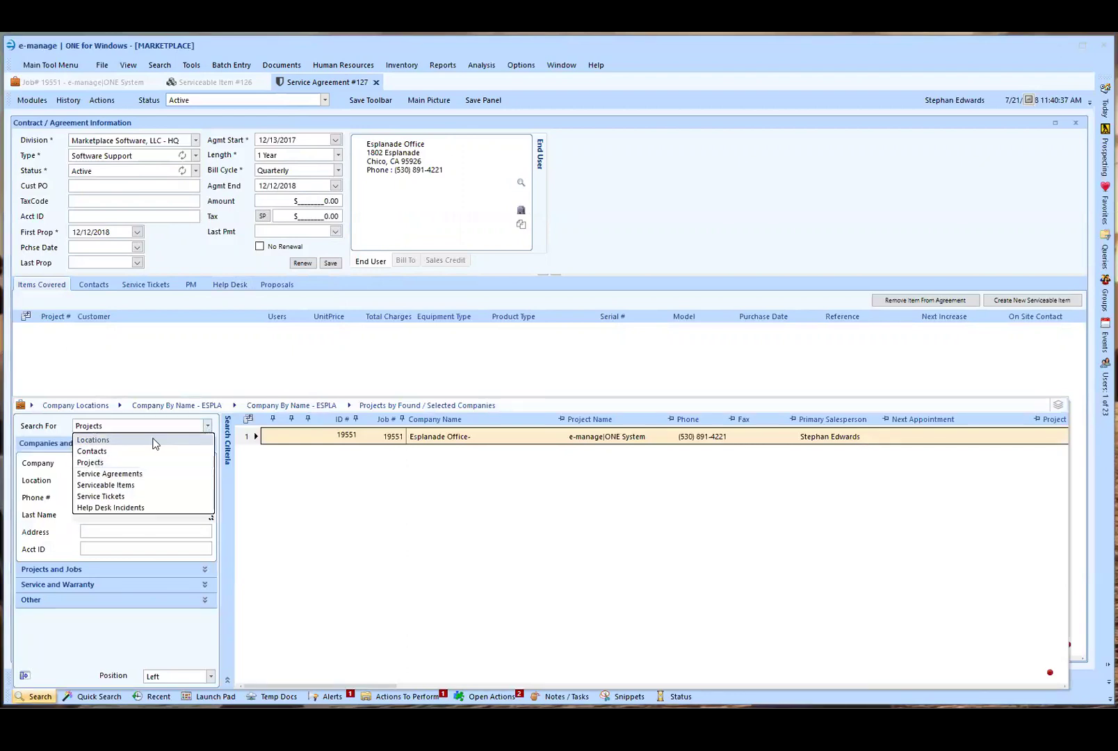
pyautogui.click(143, 484)
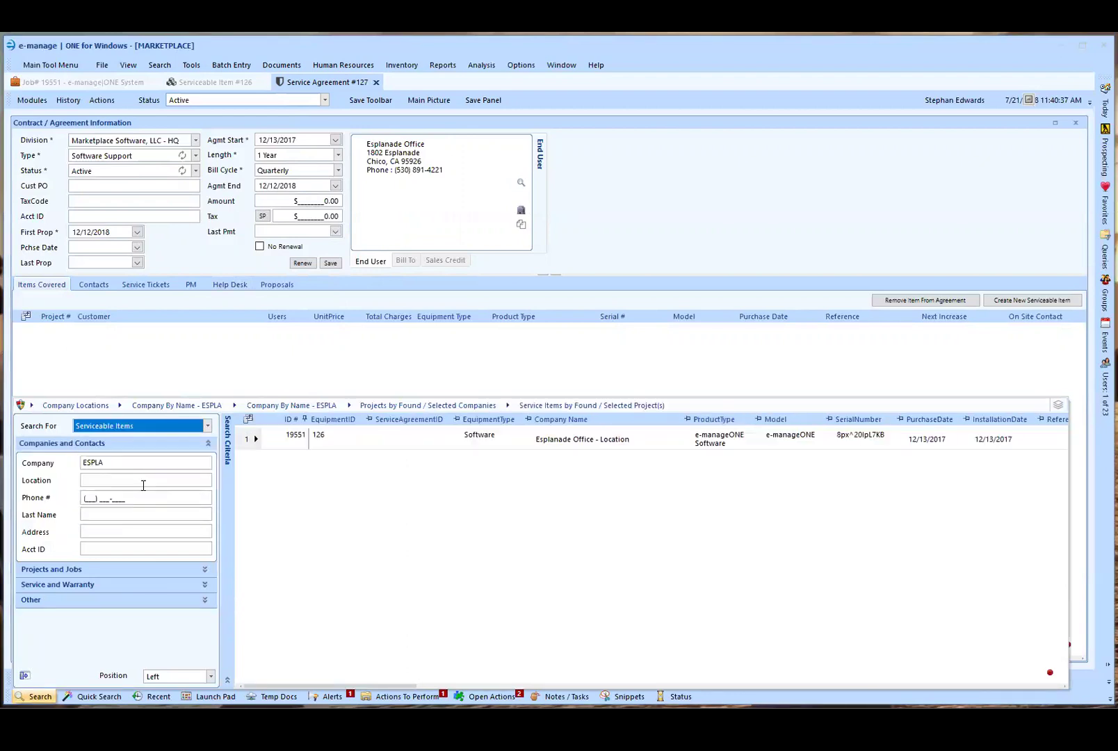
pyautogui.click(252, 442)
pyautogui.moveTo(249, 453); pyautogui.dragTo(204, 364)
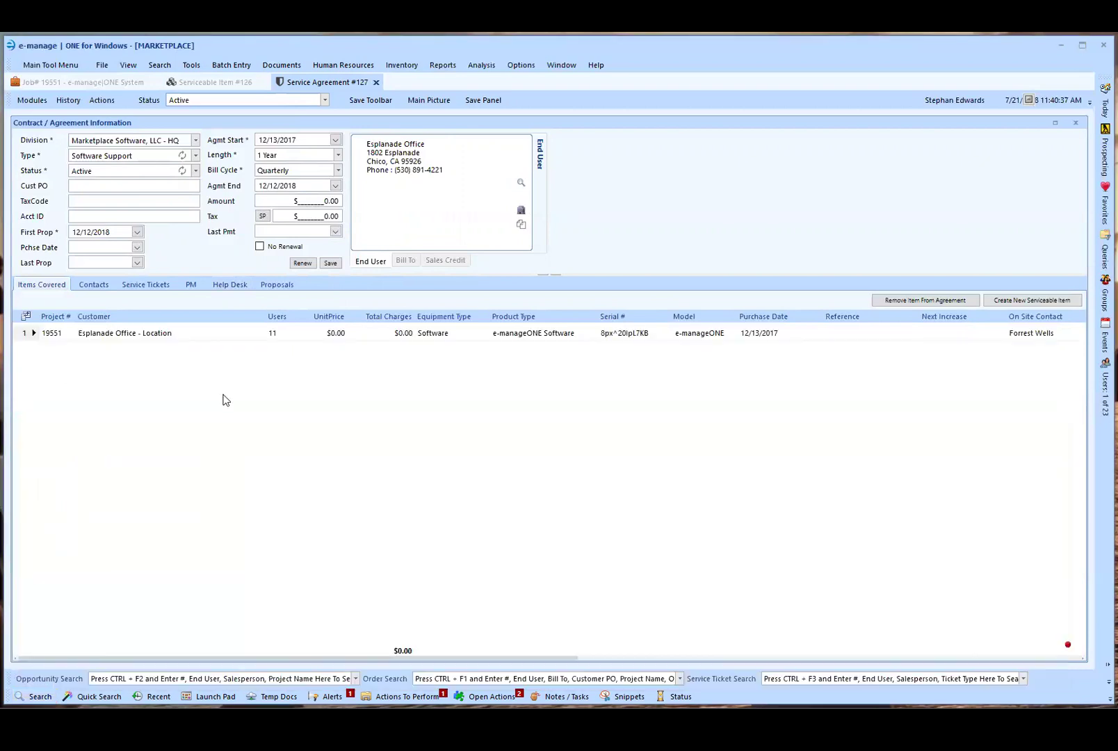
pyautogui.click(25, 333)
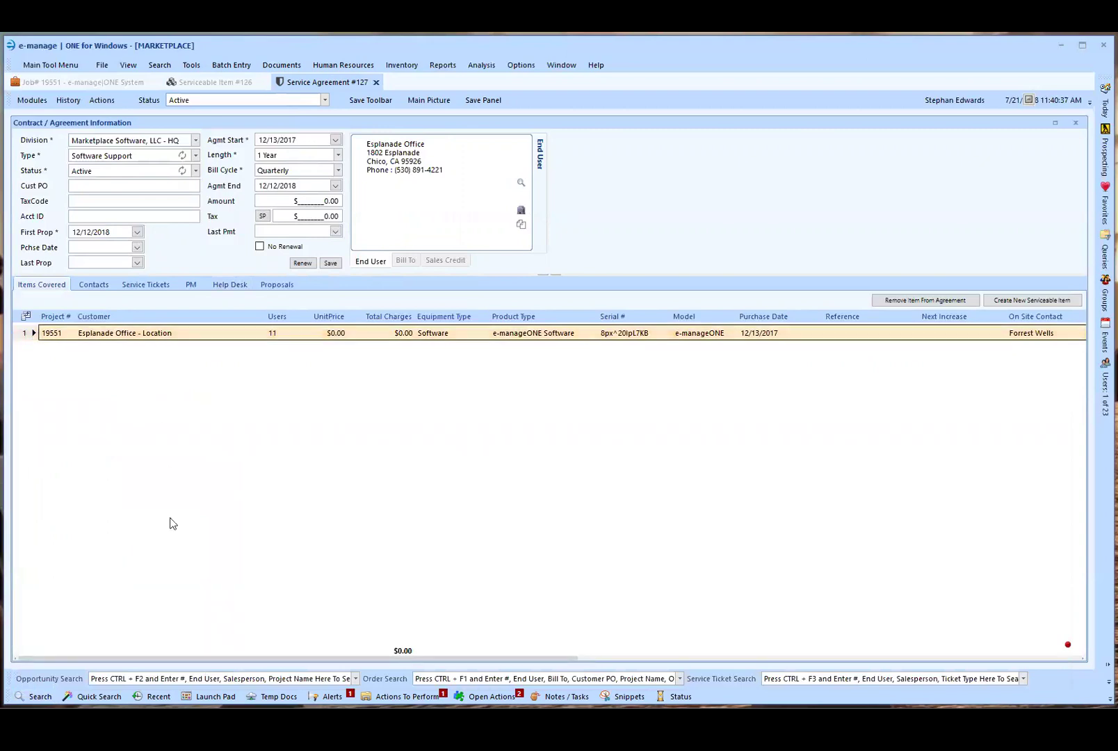